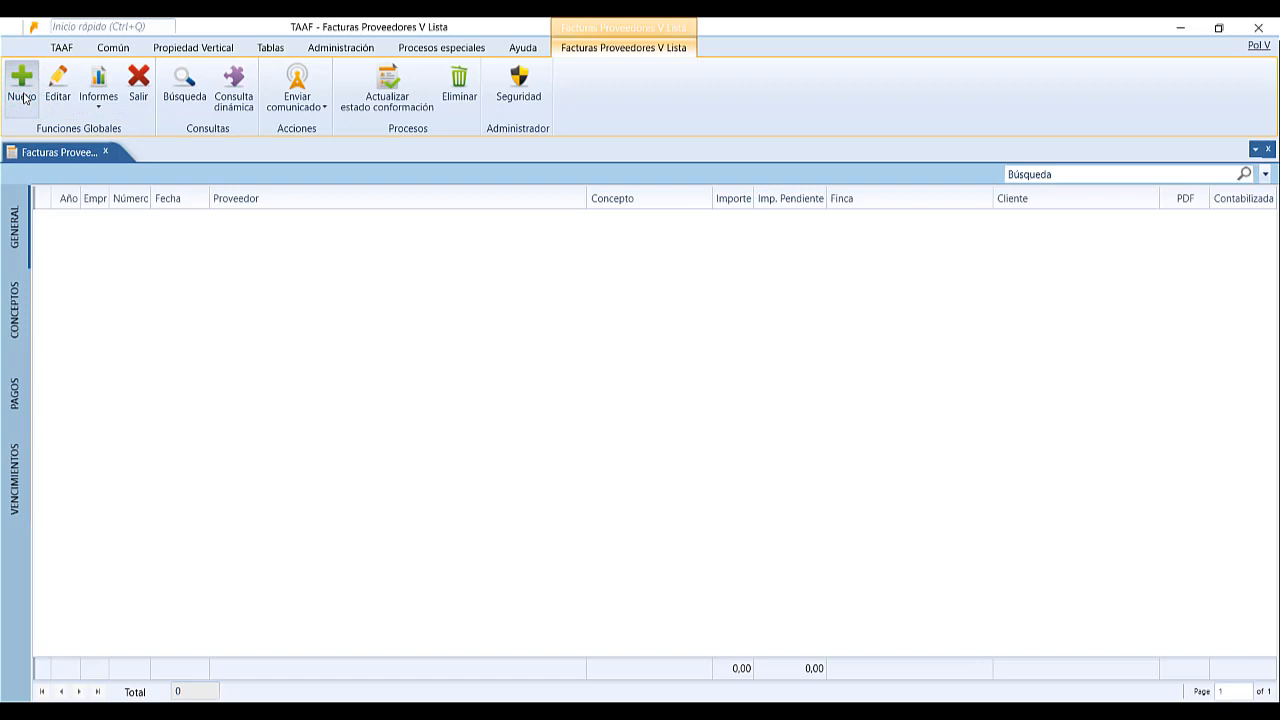
Create a new supplier invoice for company 1, leaving the date at 29/01/2019.
left_click(22, 97)
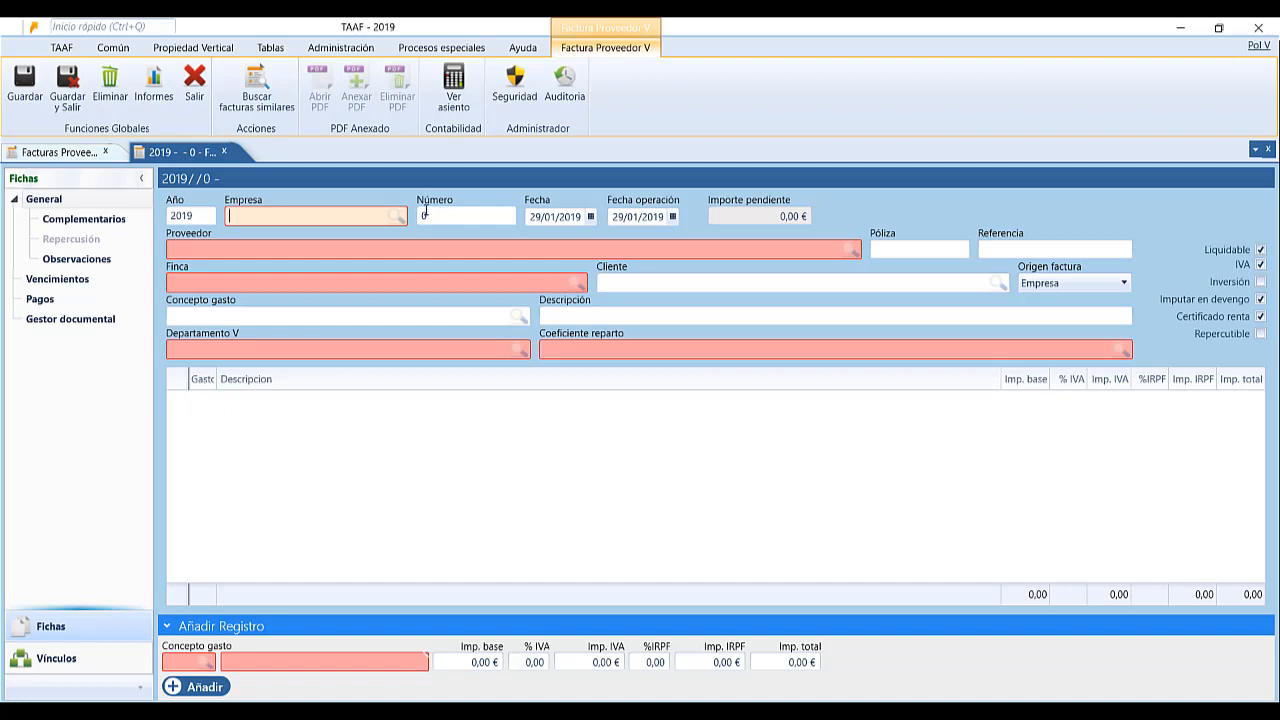
left_click(255, 217)
type("1")
key("Tab")
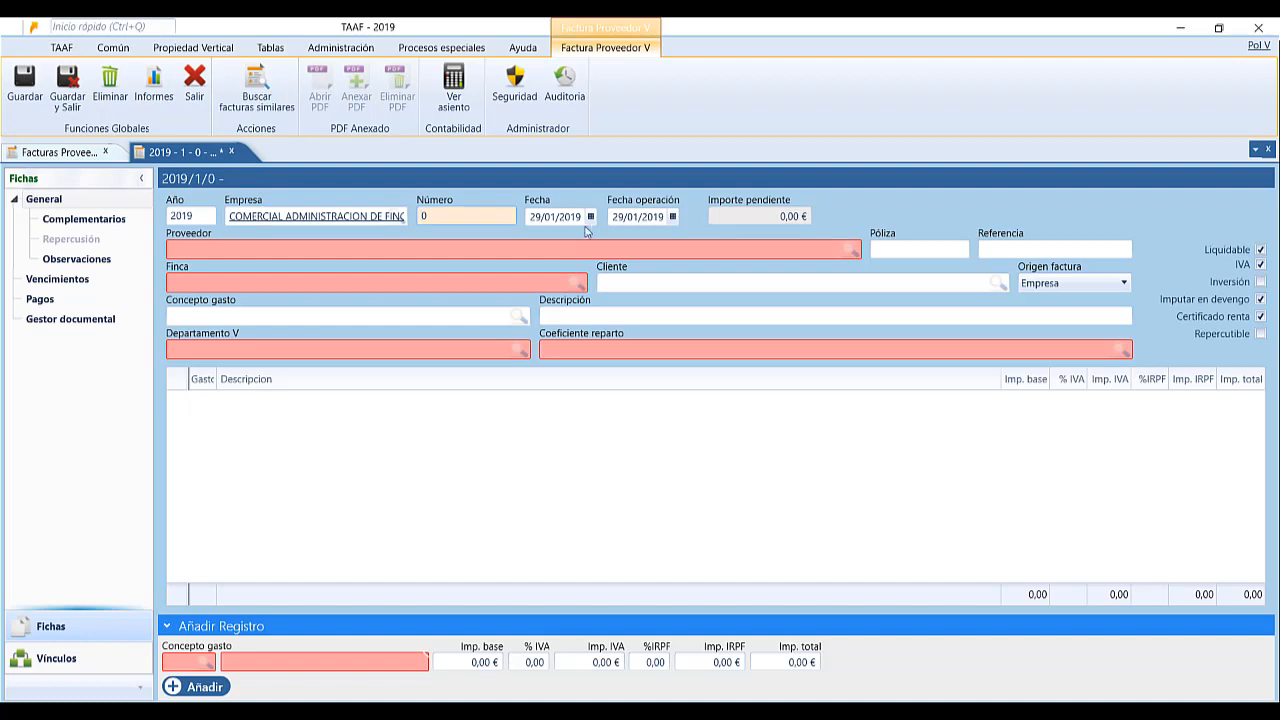
left_click(590, 216)
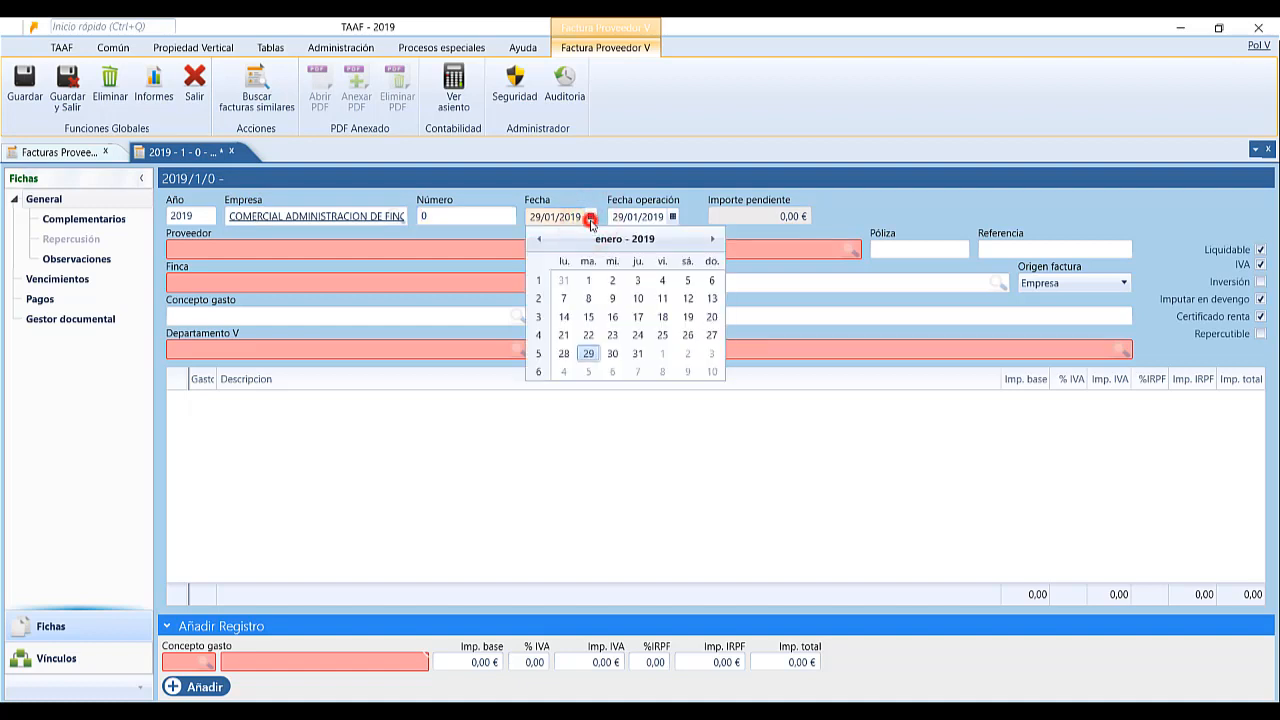
left_click(590, 222)
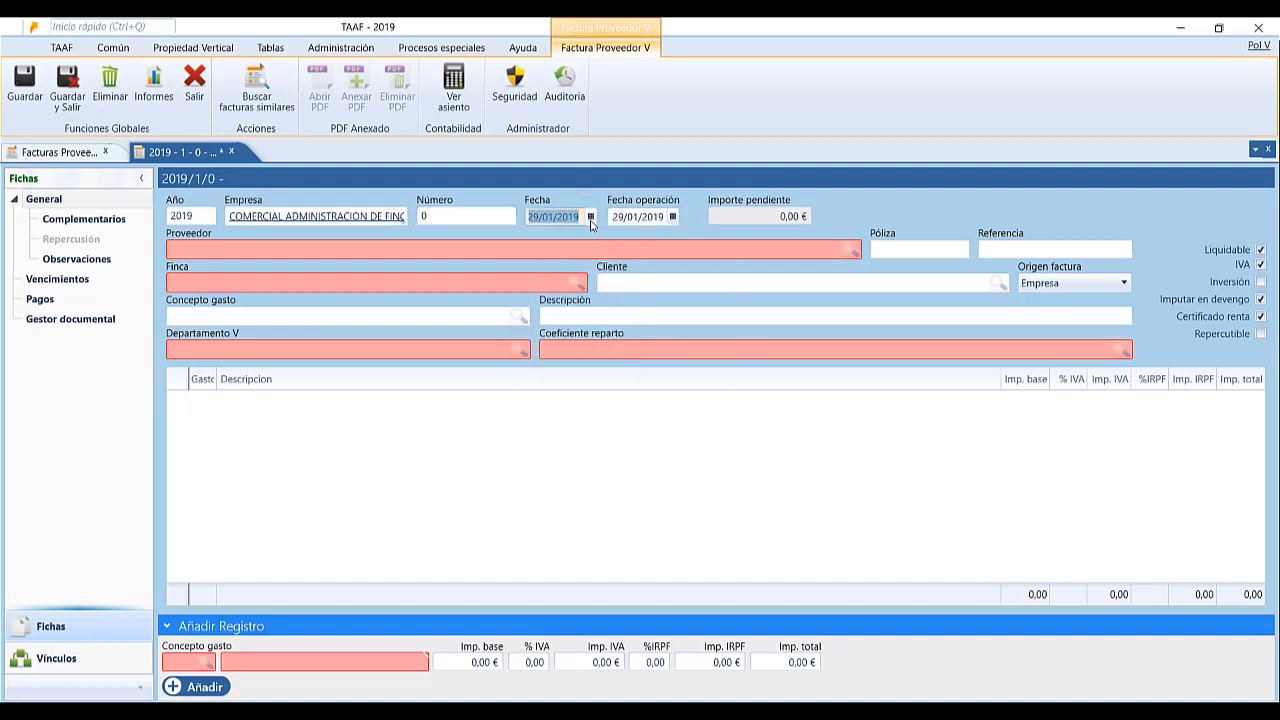
left_click(486, 285)
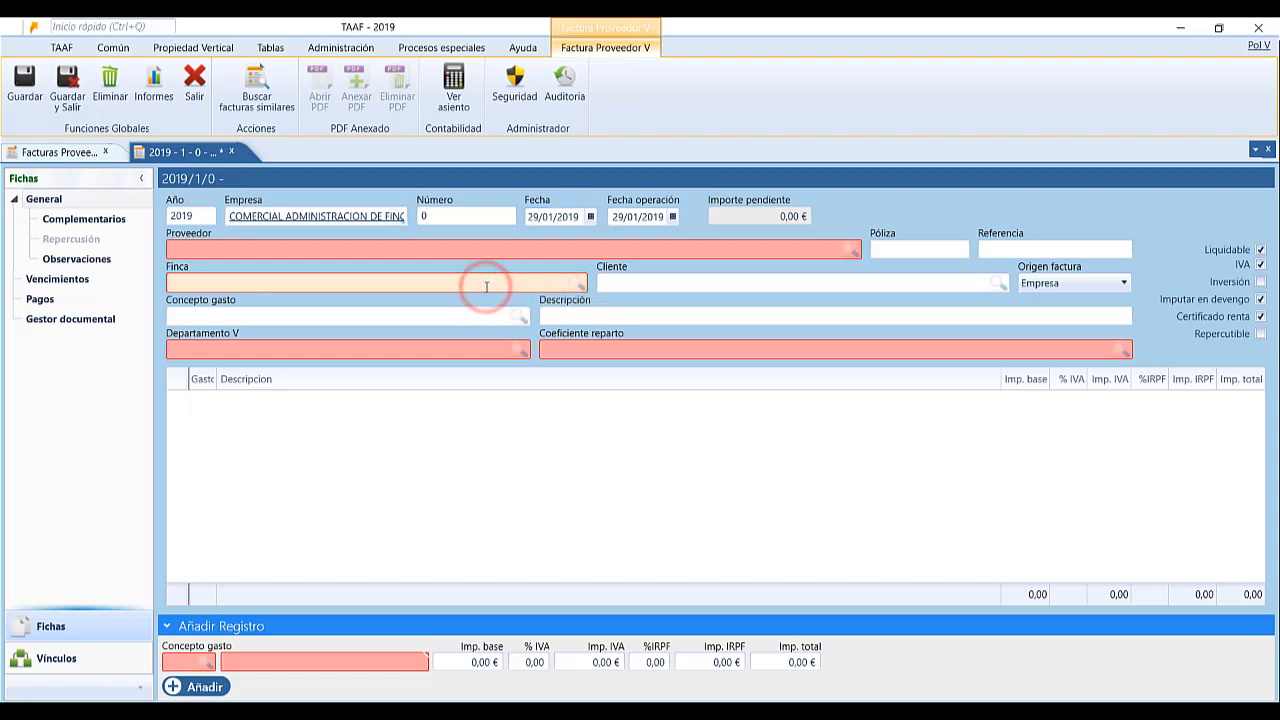
type("indus")
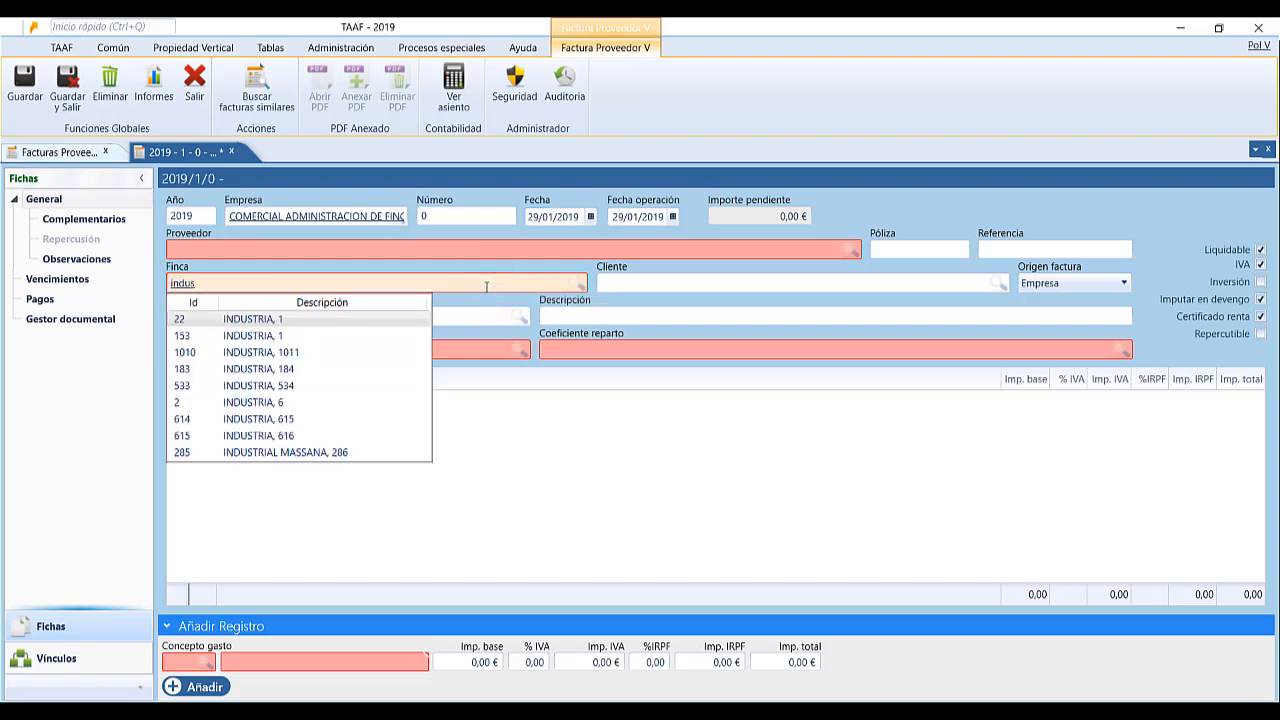
left_click(288, 401)
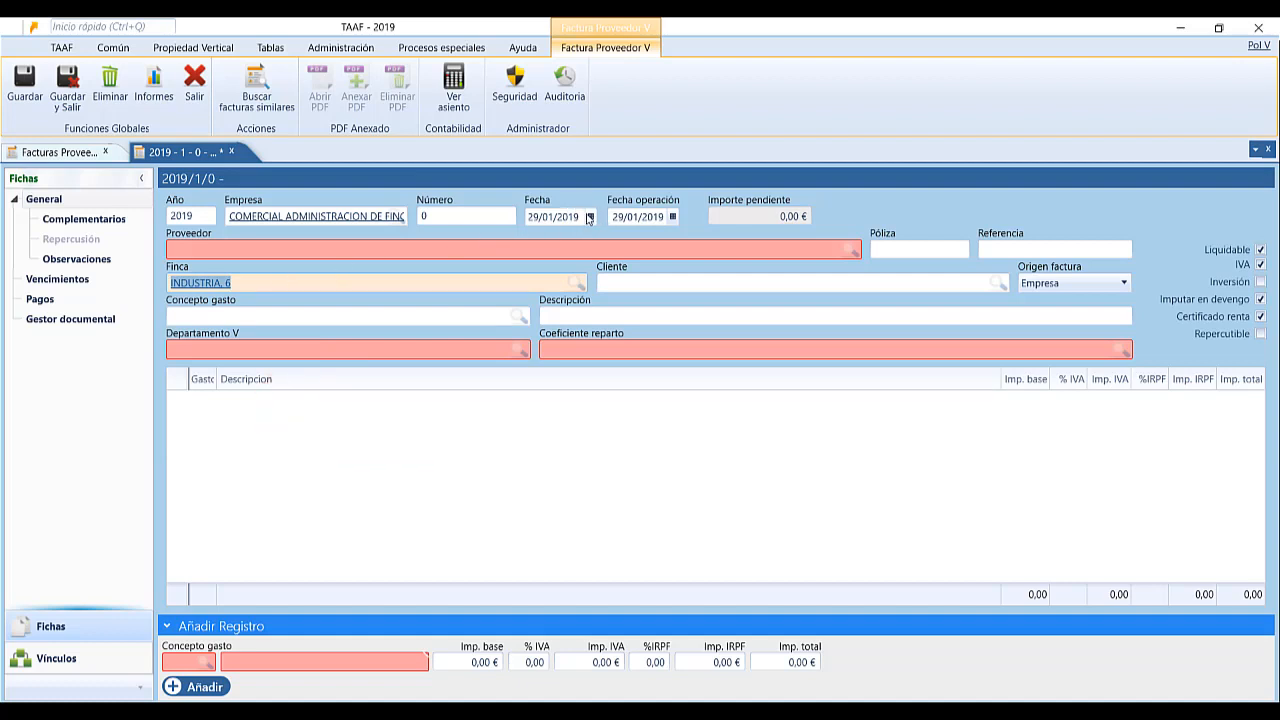
left_click(590, 216)
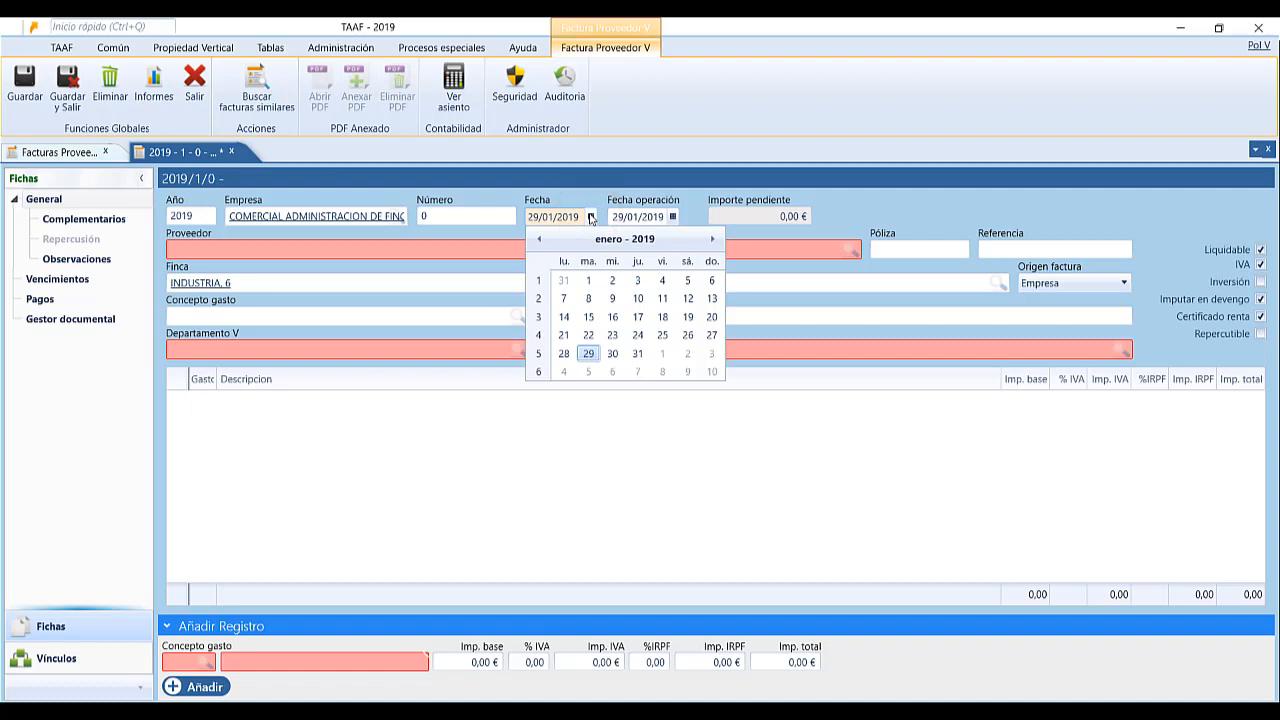
left_click(590, 216)
left_click(576, 252)
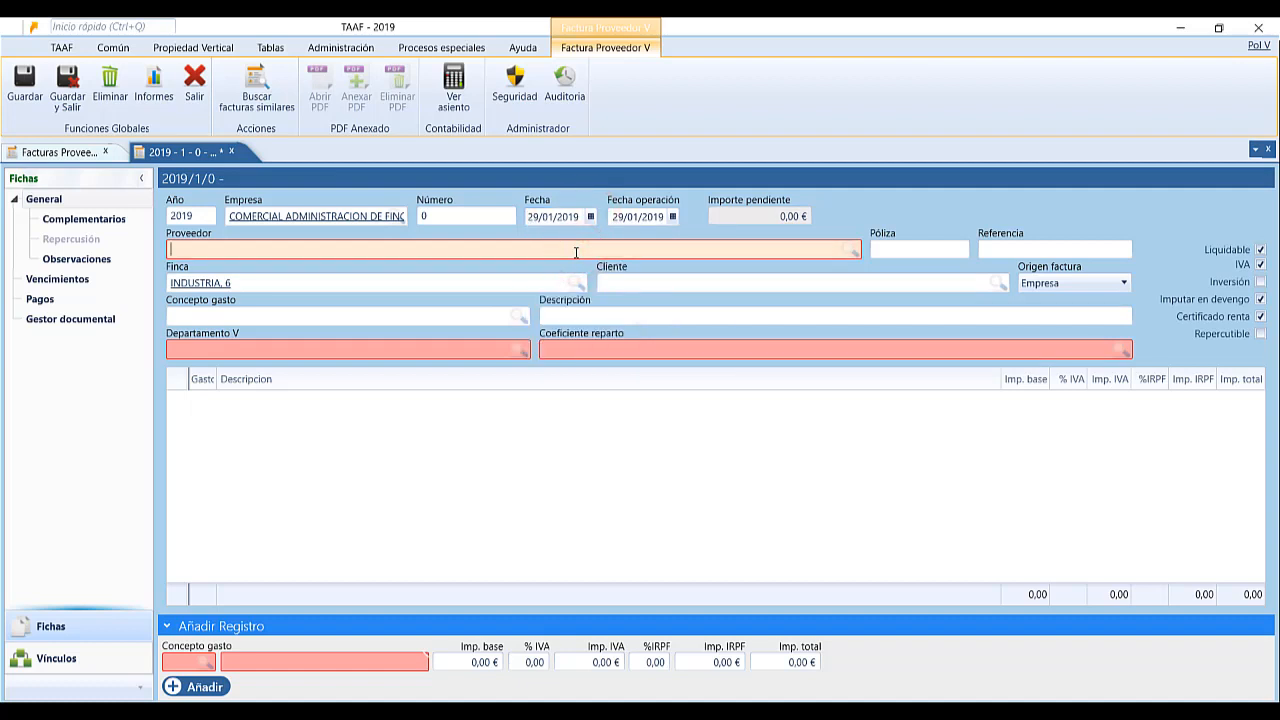
Search 'limp' and choose LIMPIEZAS GIMEN S.L. as the supplier.
type("limp")
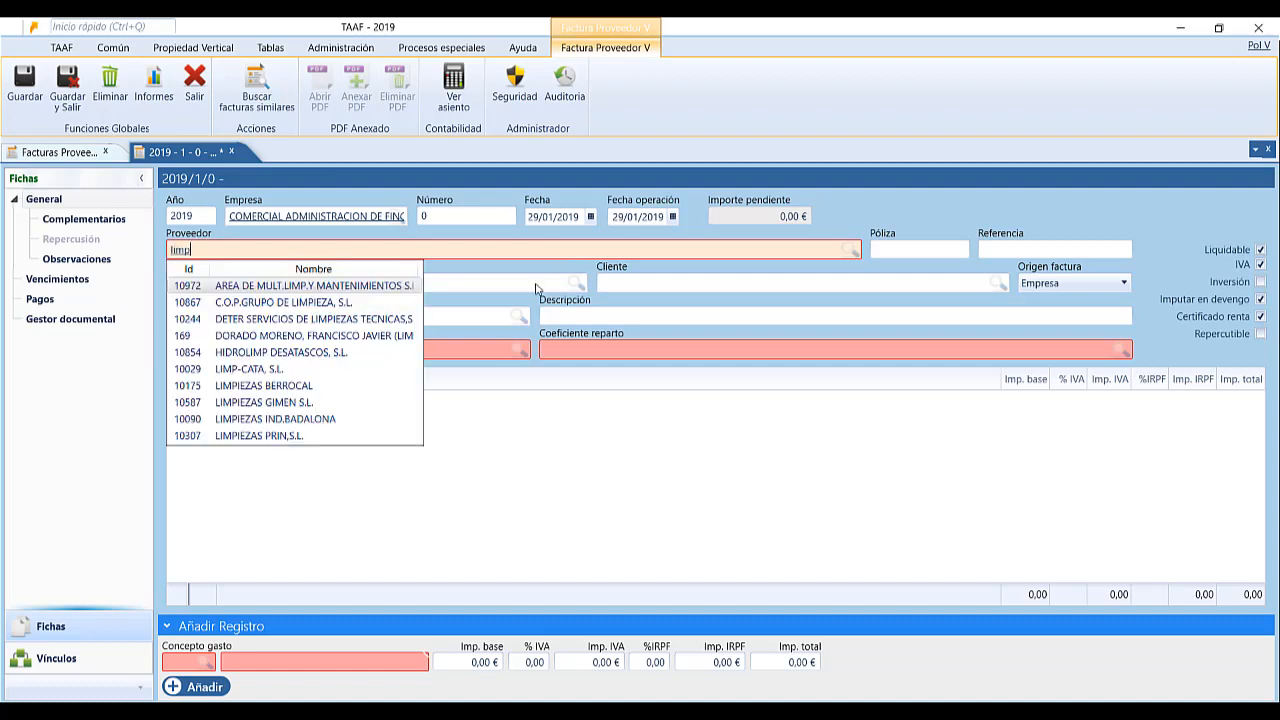
left_click(283, 402)
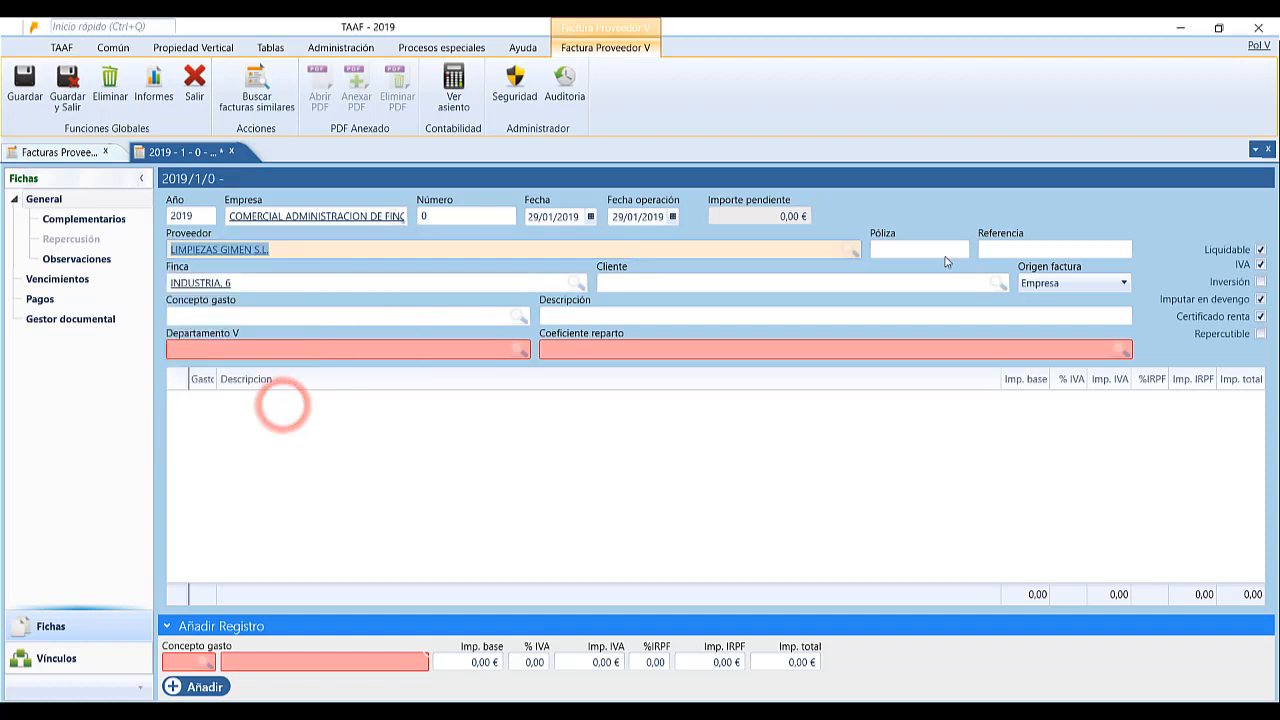
left_click(944, 249)
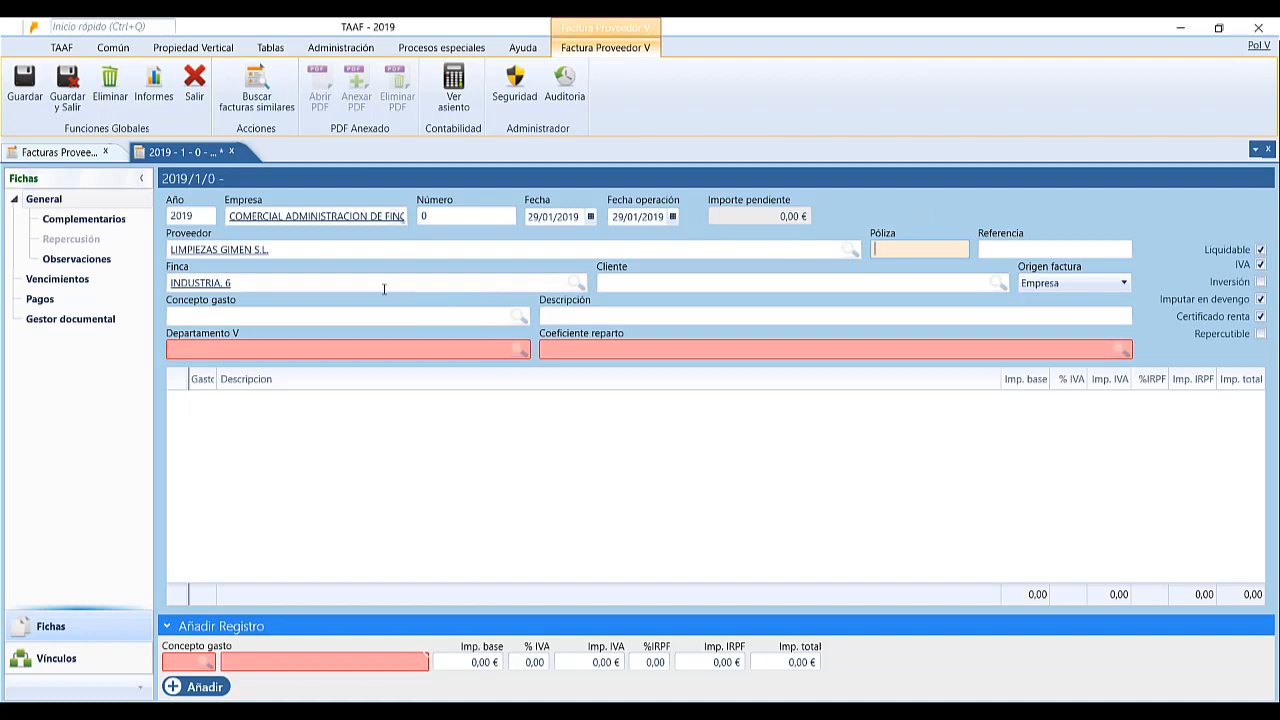
left_click(361, 287)
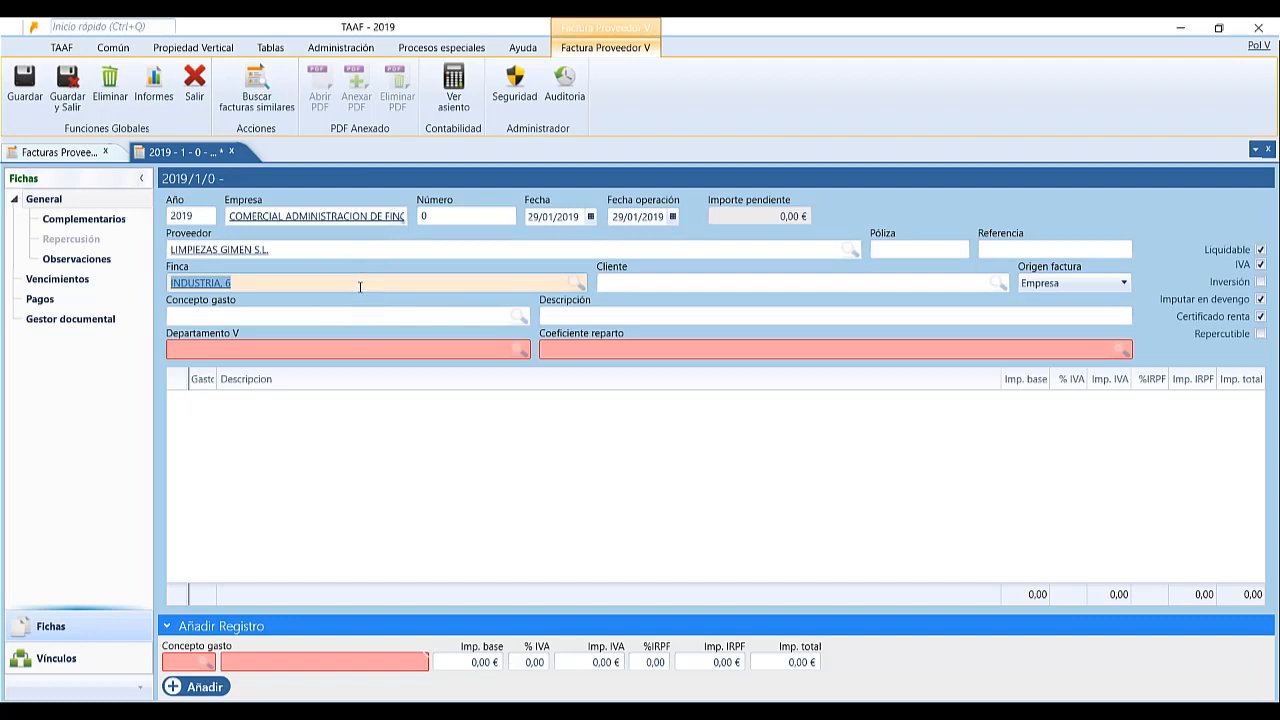
left_click(680, 283)
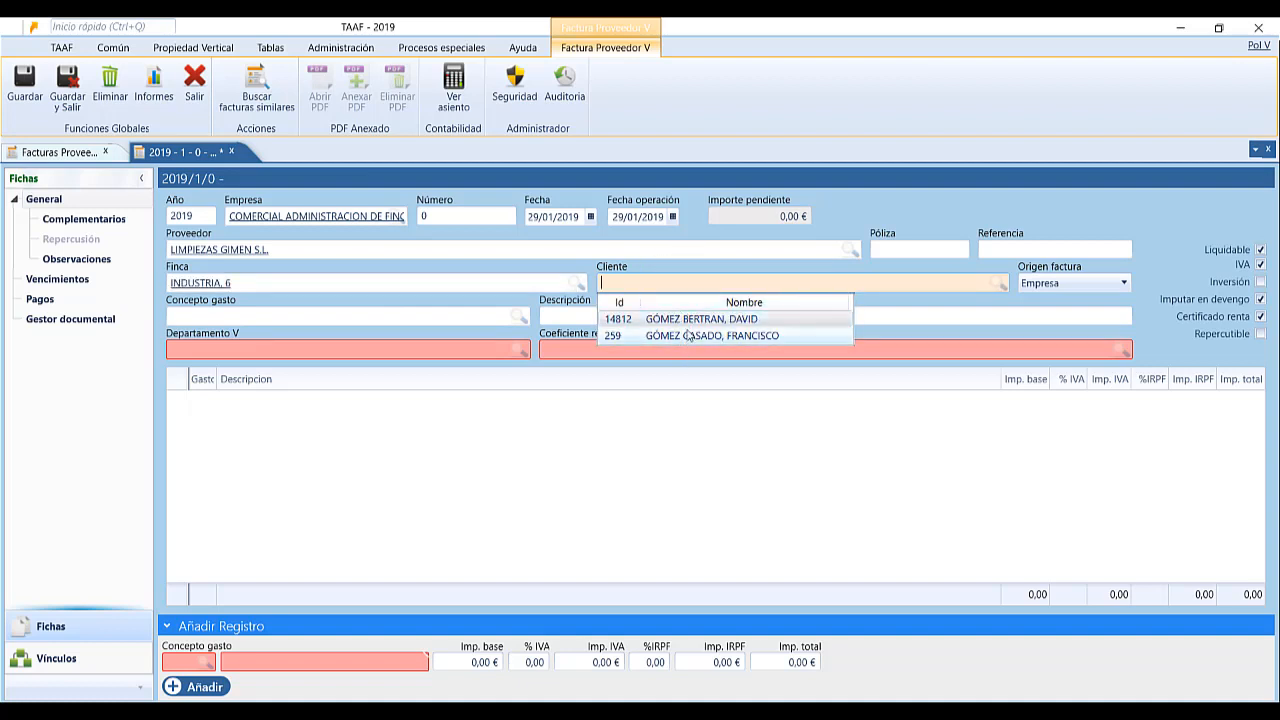
left_click(677, 285)
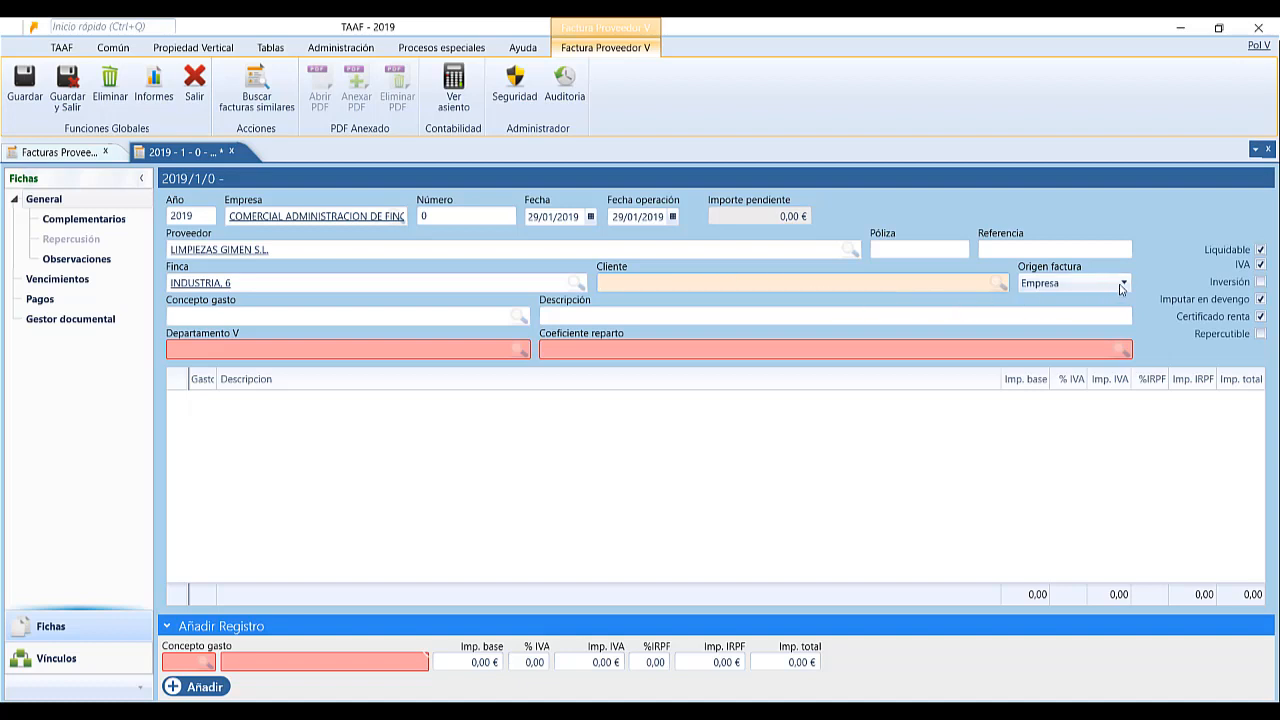
left_click(1124, 285)
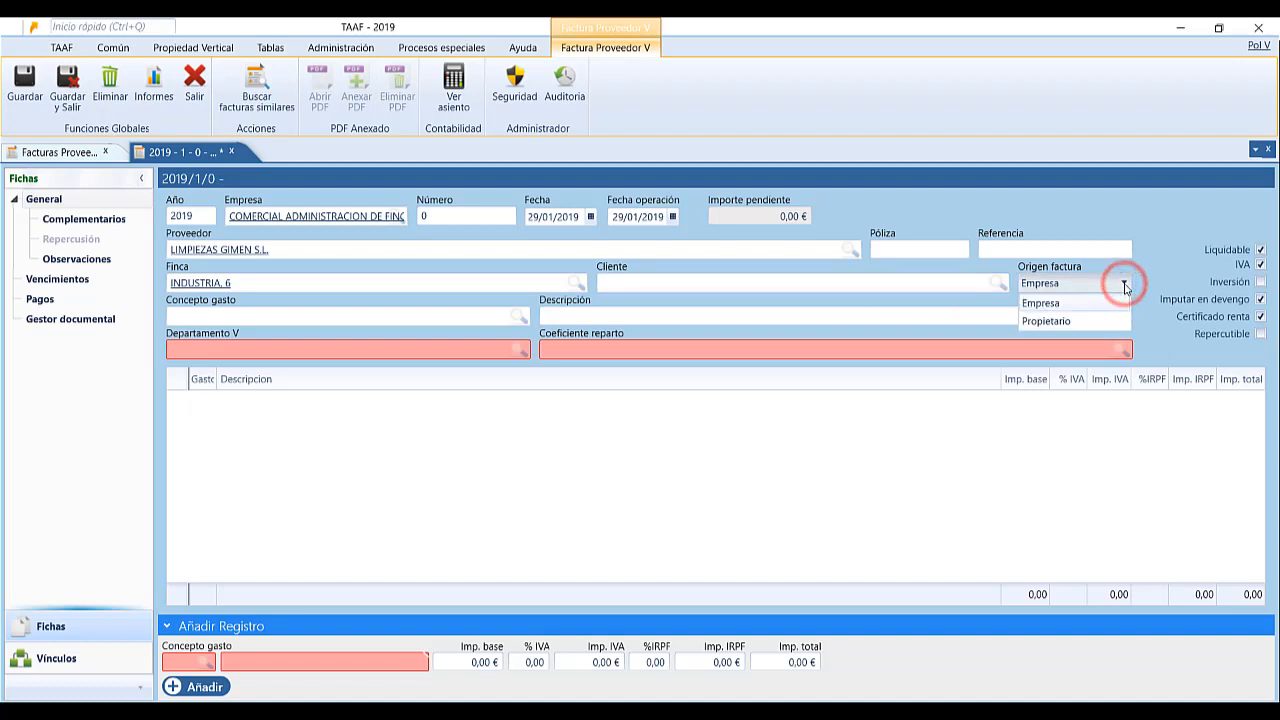
left_click(1080, 324)
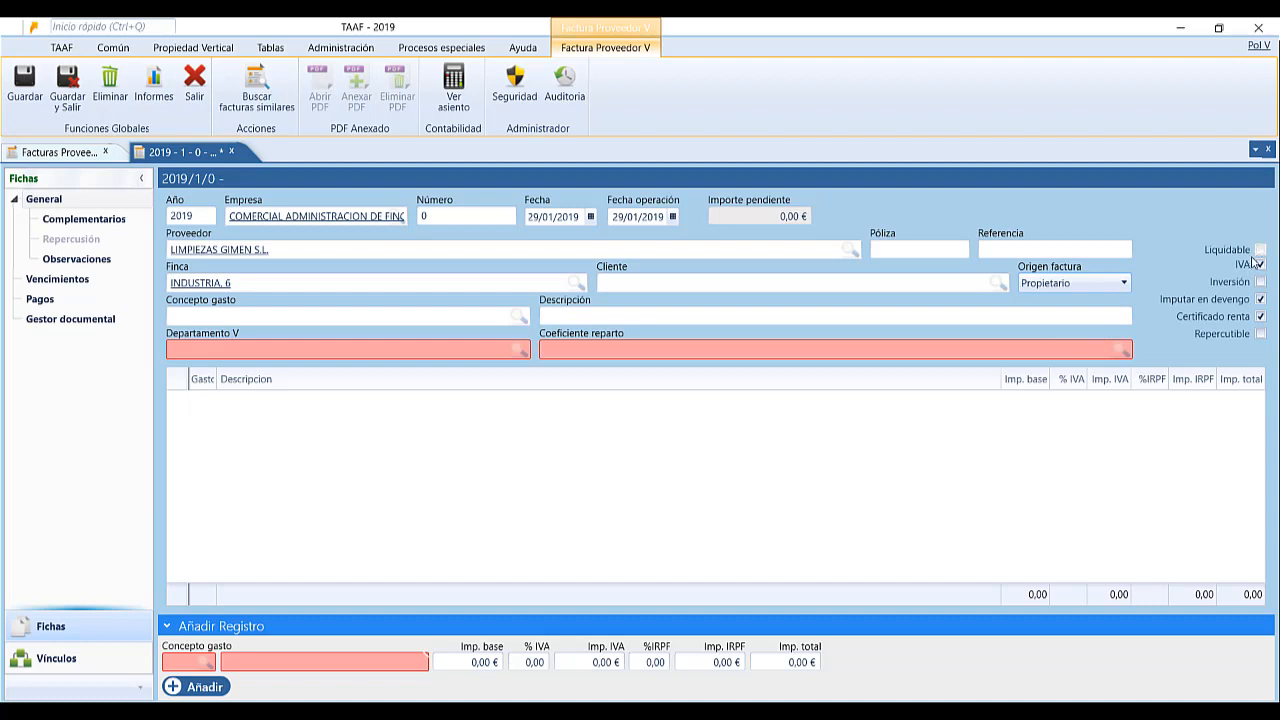
left_click(1112, 283)
left_click(1098, 303)
left_click(417, 316)
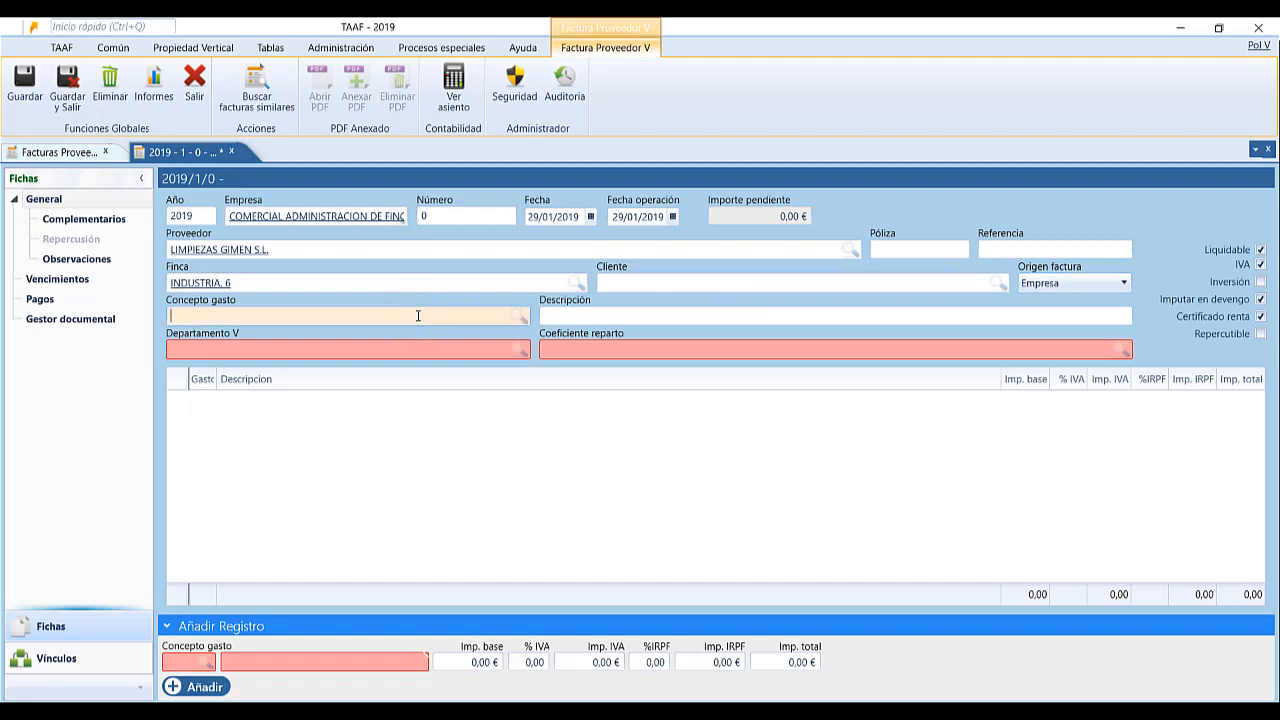
Choose expense concept LIMPIEZA CRISTALES and extend the description to 'LIMPIEZA CRISTALES PISO'.
type("lim")
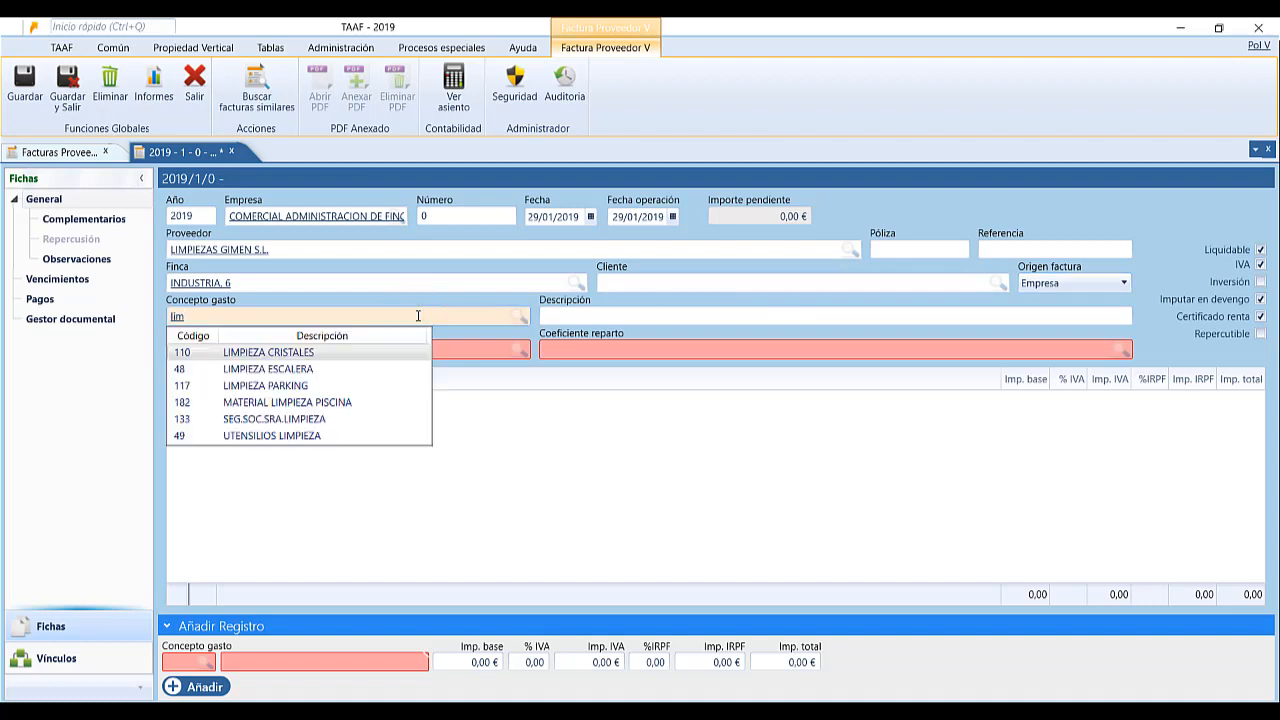
key("Return")
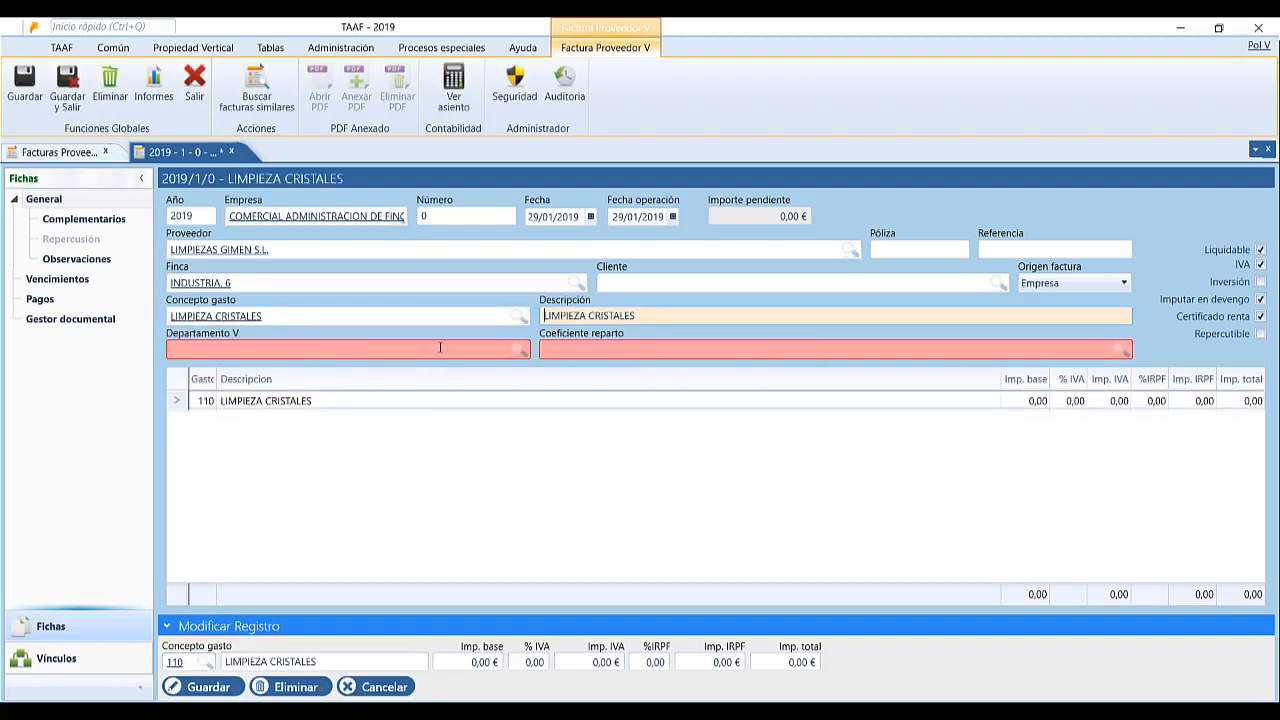
left_click(652, 315)
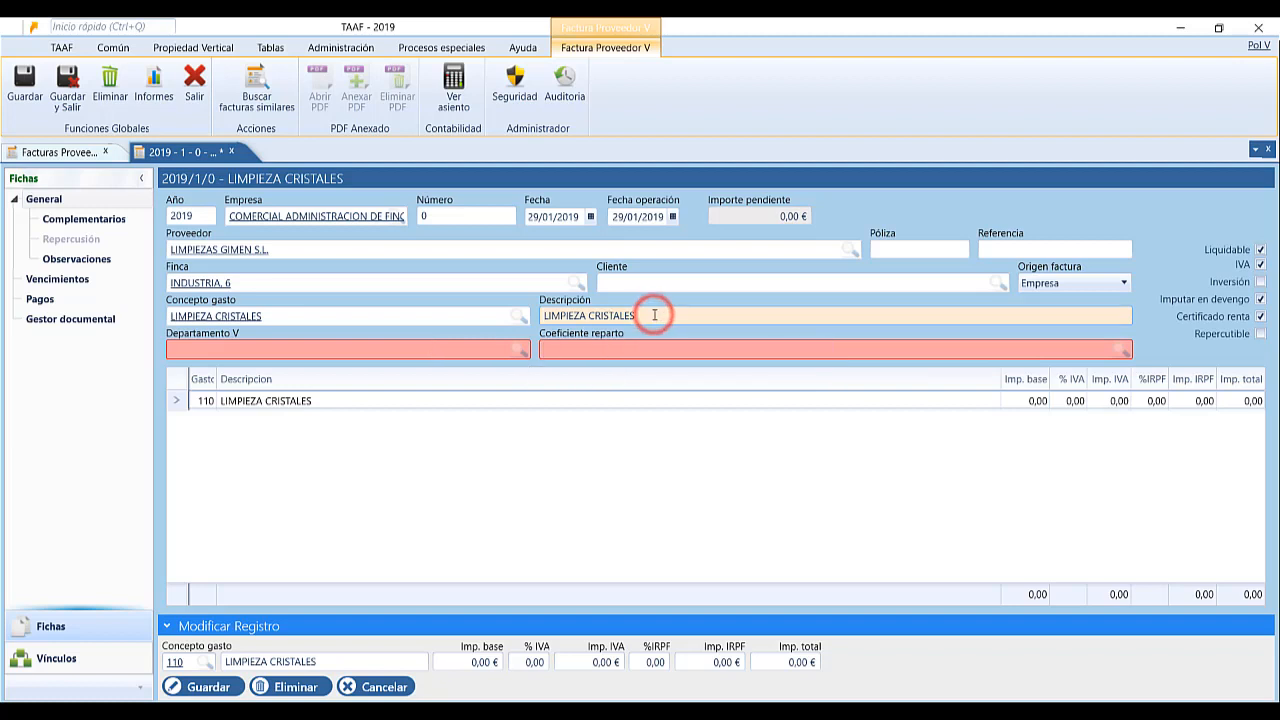
type("PISO")
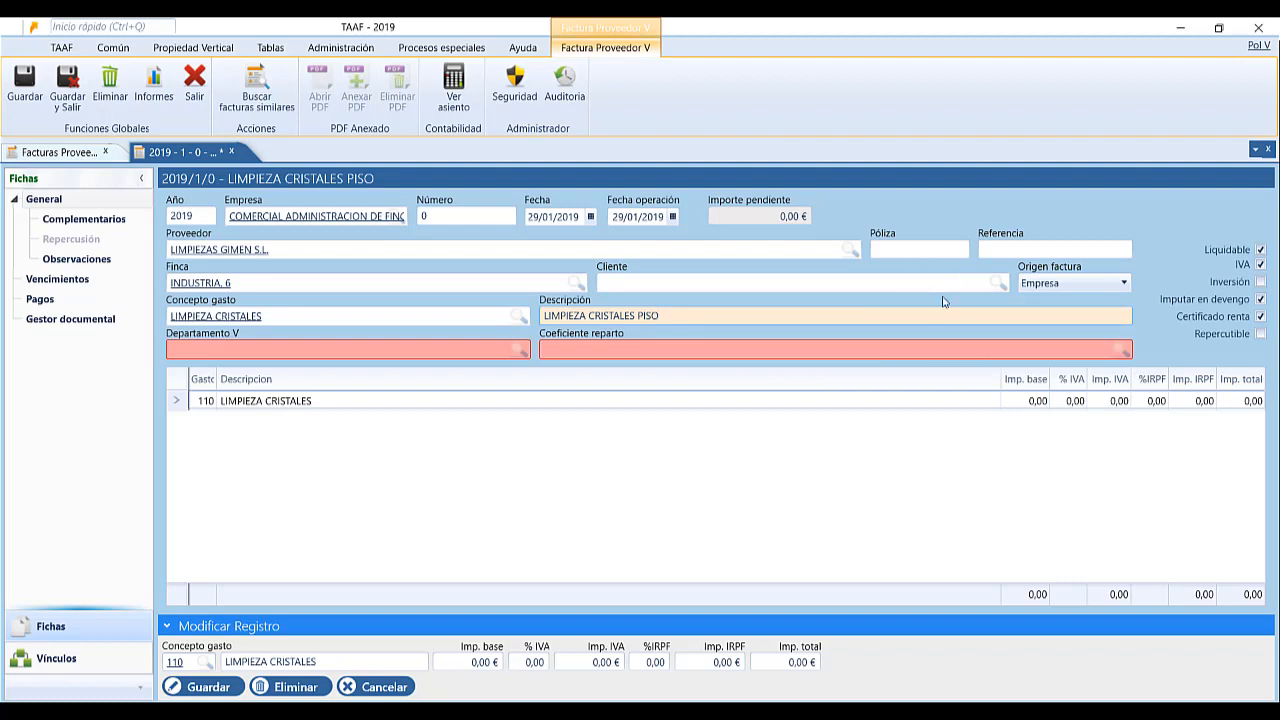
left_click(697, 316)
Pick department 1-1 in Departamento V and toggle the Liquidable checkbox.
left_click(461, 351)
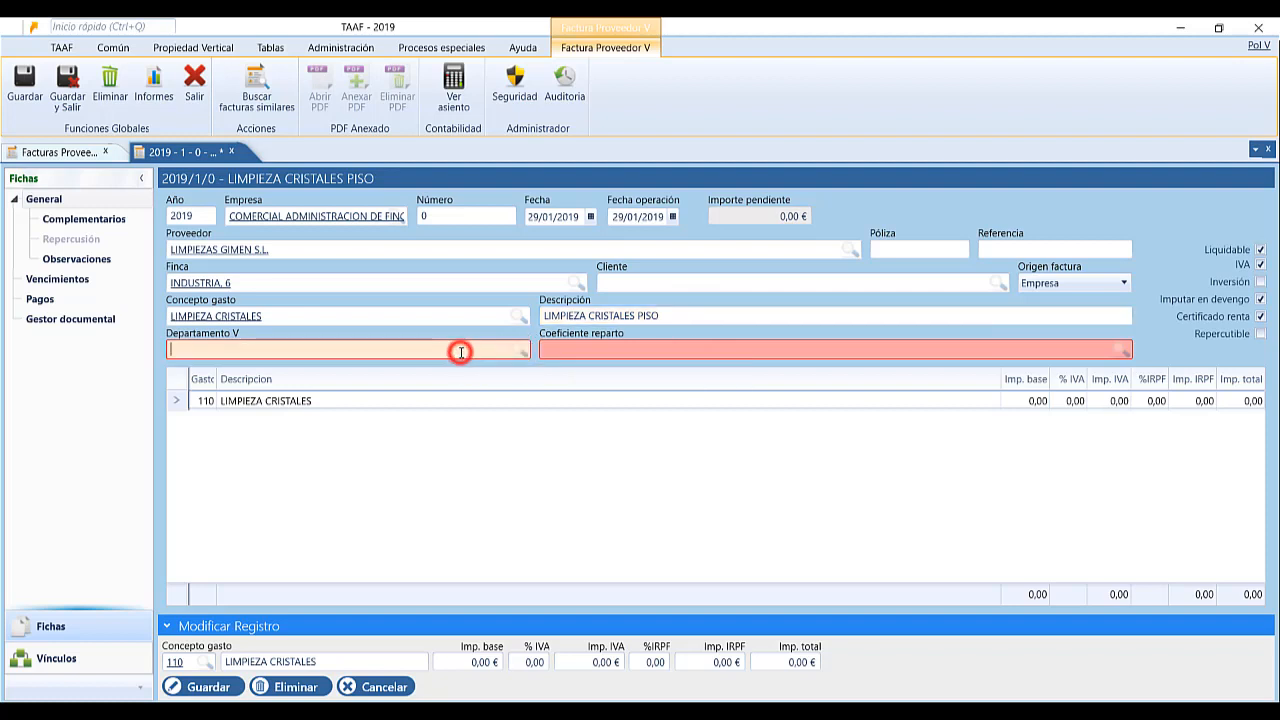
left_click(565, 351)
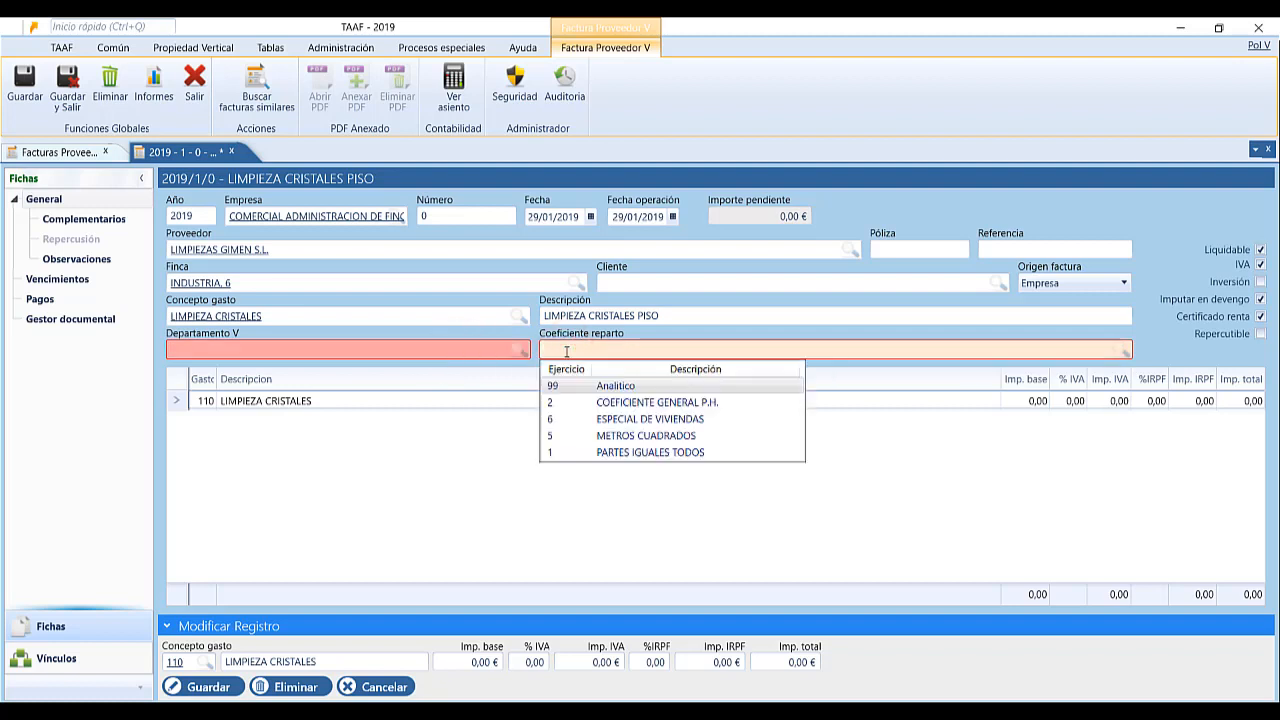
left_click(426, 352)
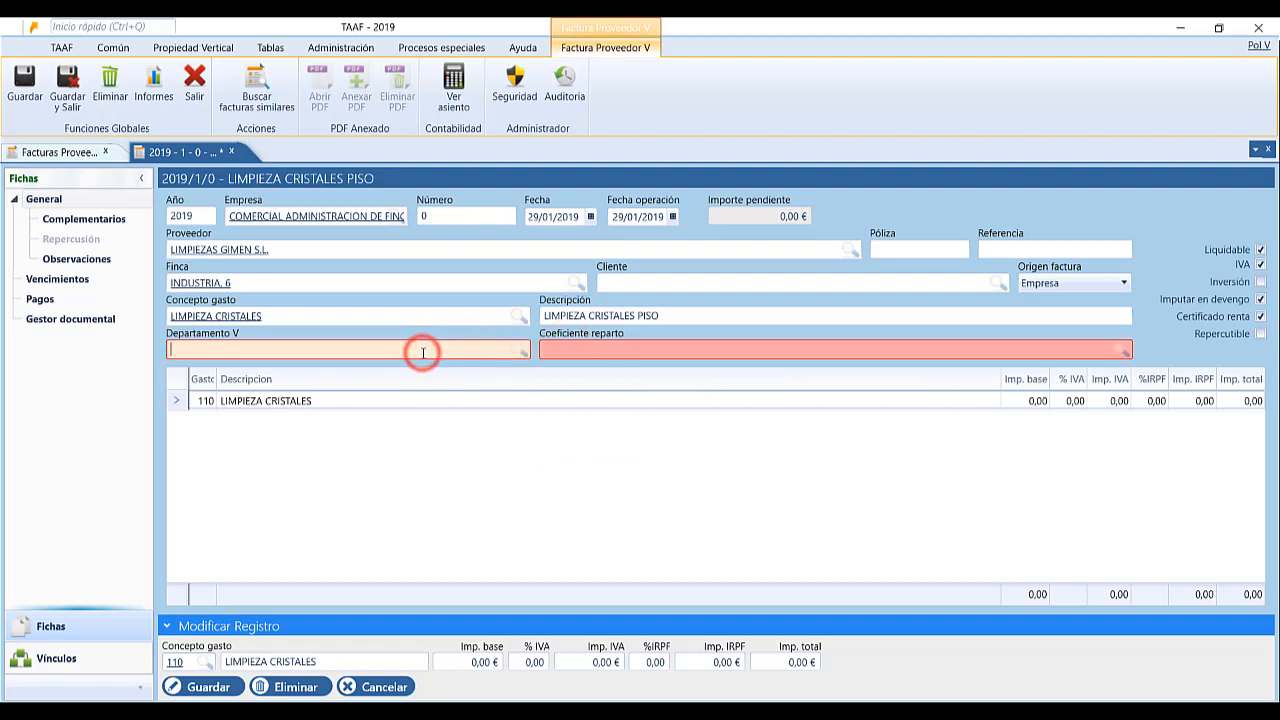
left_click(300, 472)
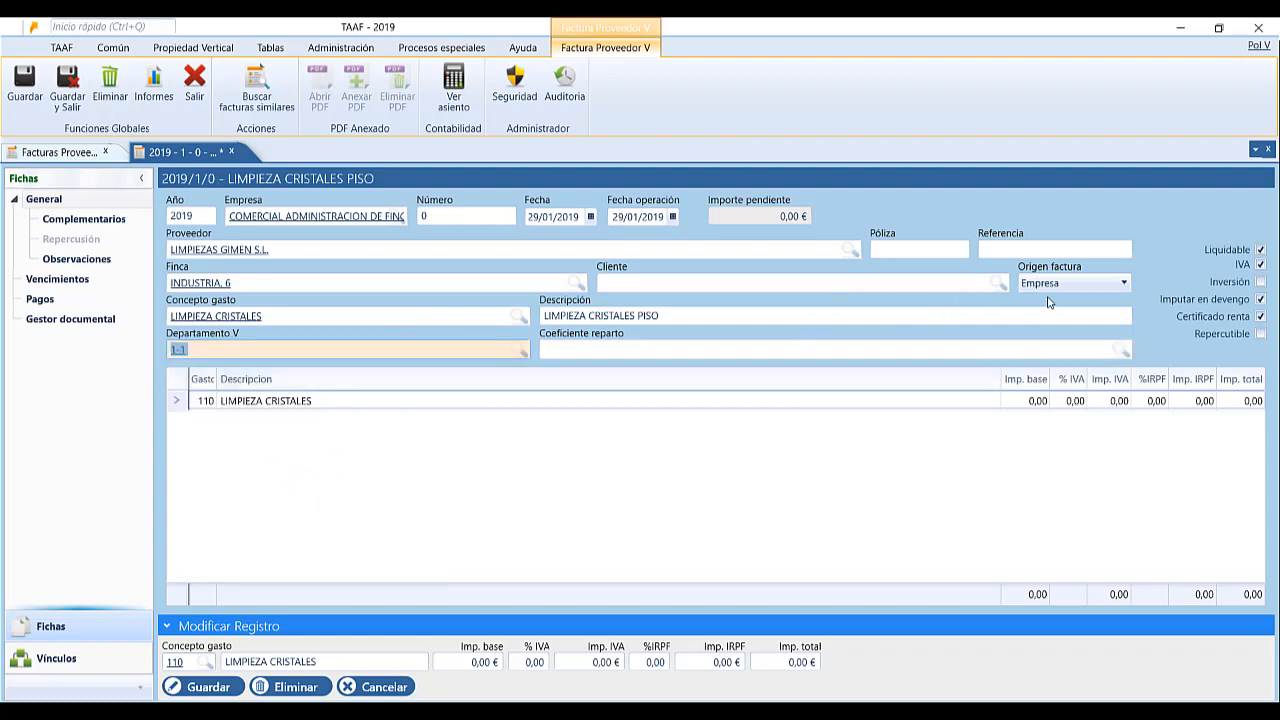
left_click(1260, 250)
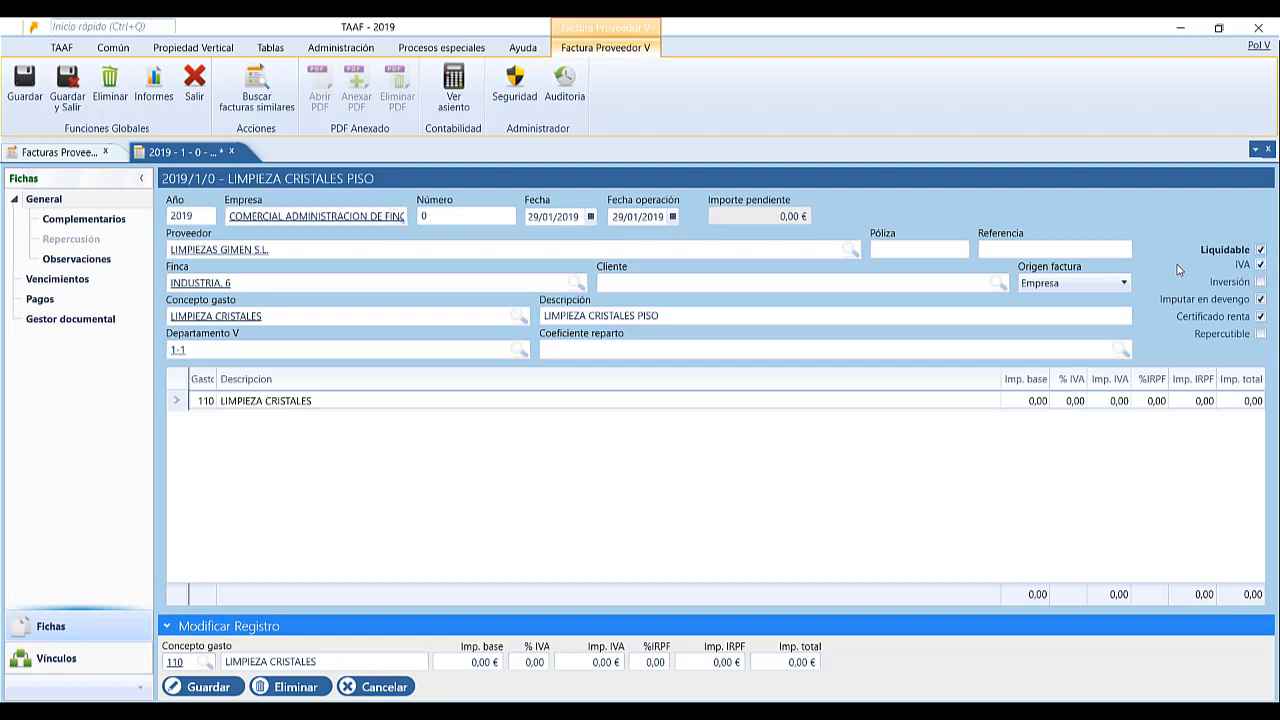
Try the IVA, Inversión and Imputar en devengo checkboxes, leaving Imputar en devengo ticked.
left_click(1260, 265)
left_click(1261, 282)
left_click(1262, 283)
left_click(1262, 300)
left_click(1262, 300)
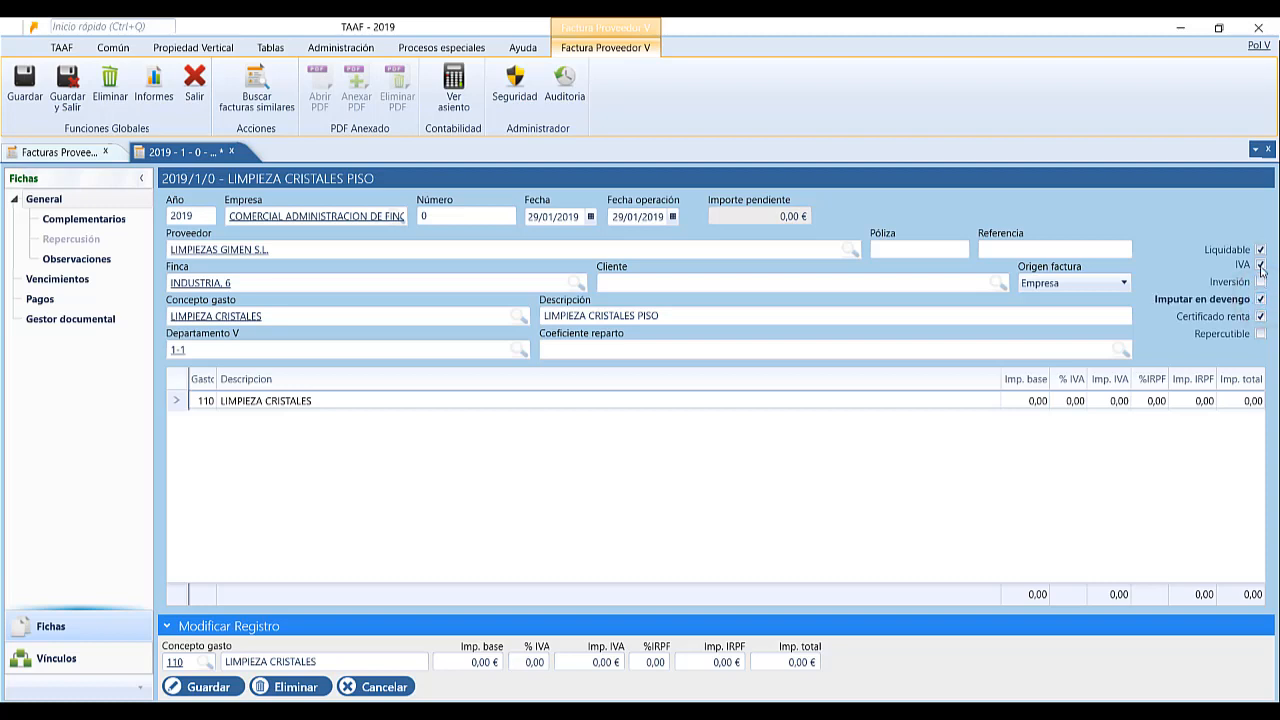
left_click(1262, 301)
left_click(1261, 300)
Tick Certificado renta and Repercutible on the invoice.
left_click(1261, 323)
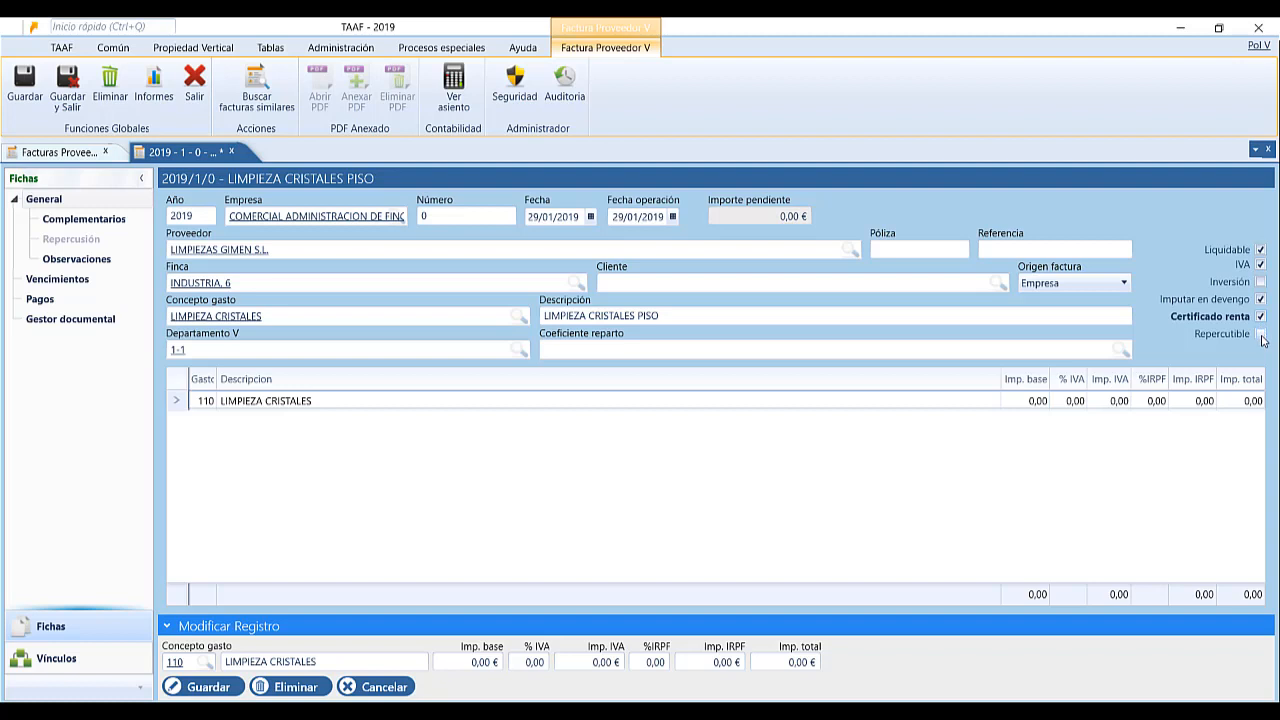
left_click(1261, 335)
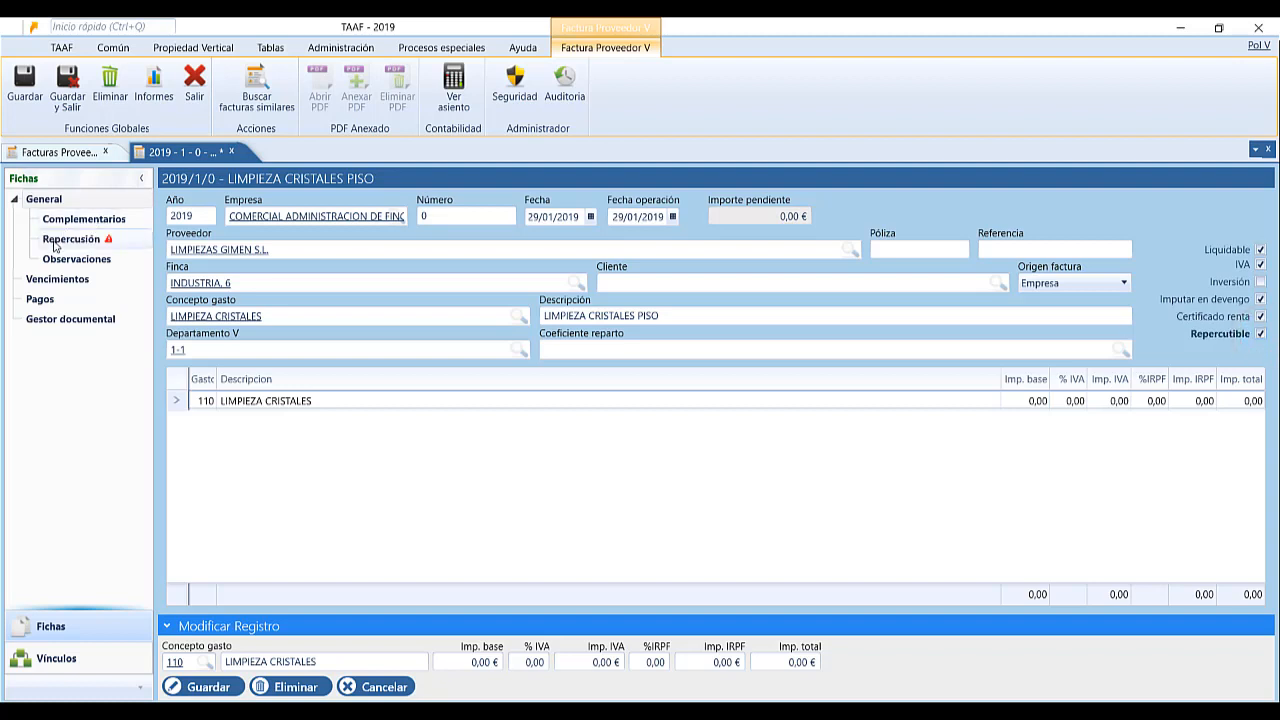
mouse_move(55, 247)
Give the LIMPIEZA CRISTALES line a 212 base and 21% IVA, totalling 256,52 €, and save it.
left_click(318, 404)
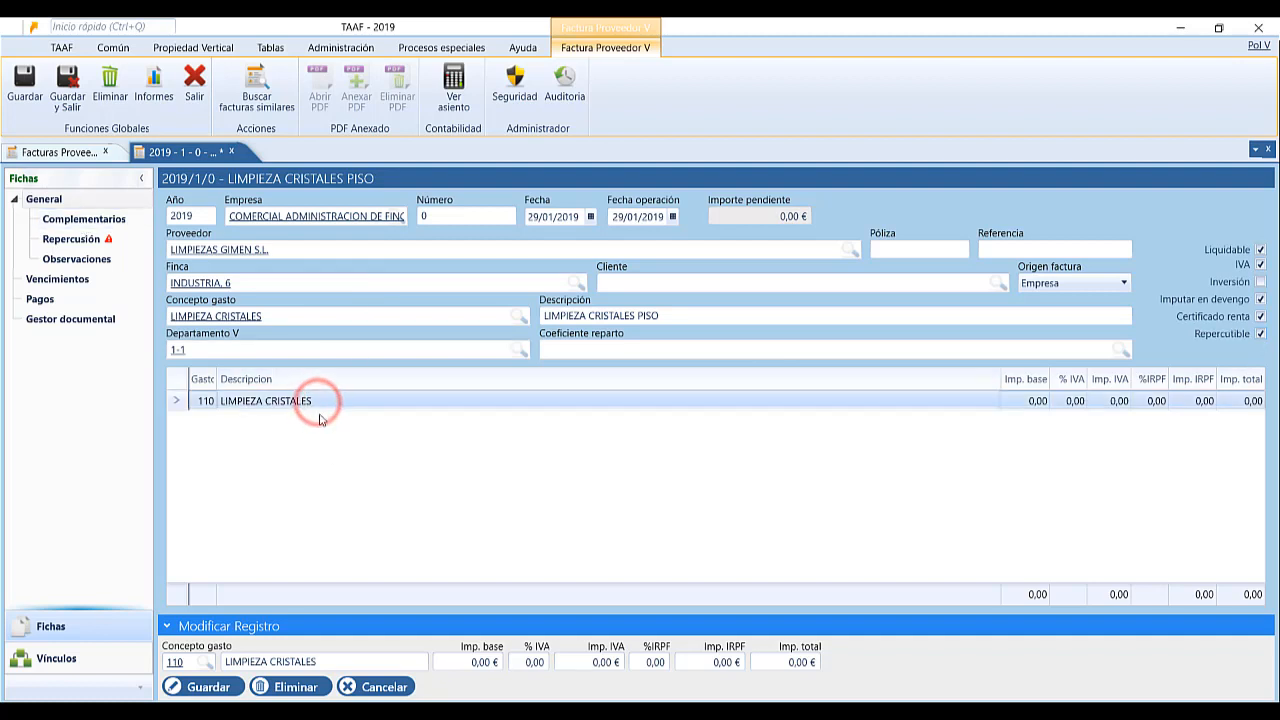
left_click(452, 664)
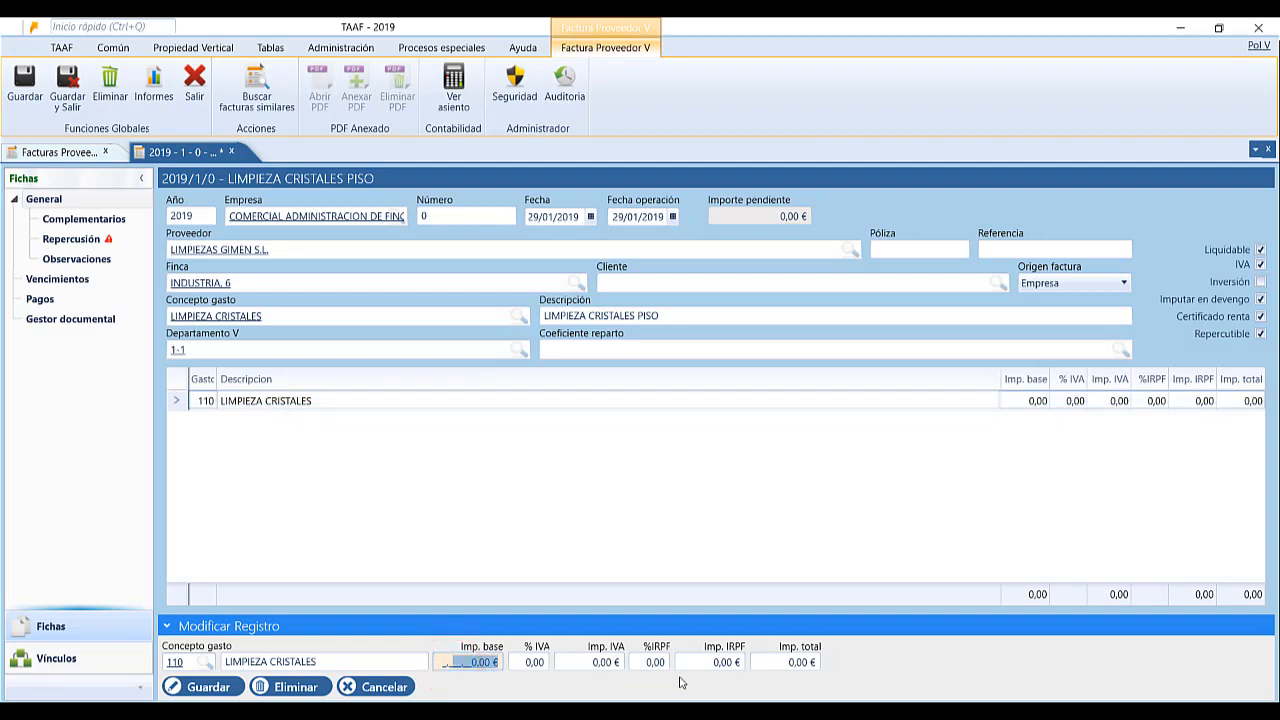
type("212")
key("Tab")
type("21")
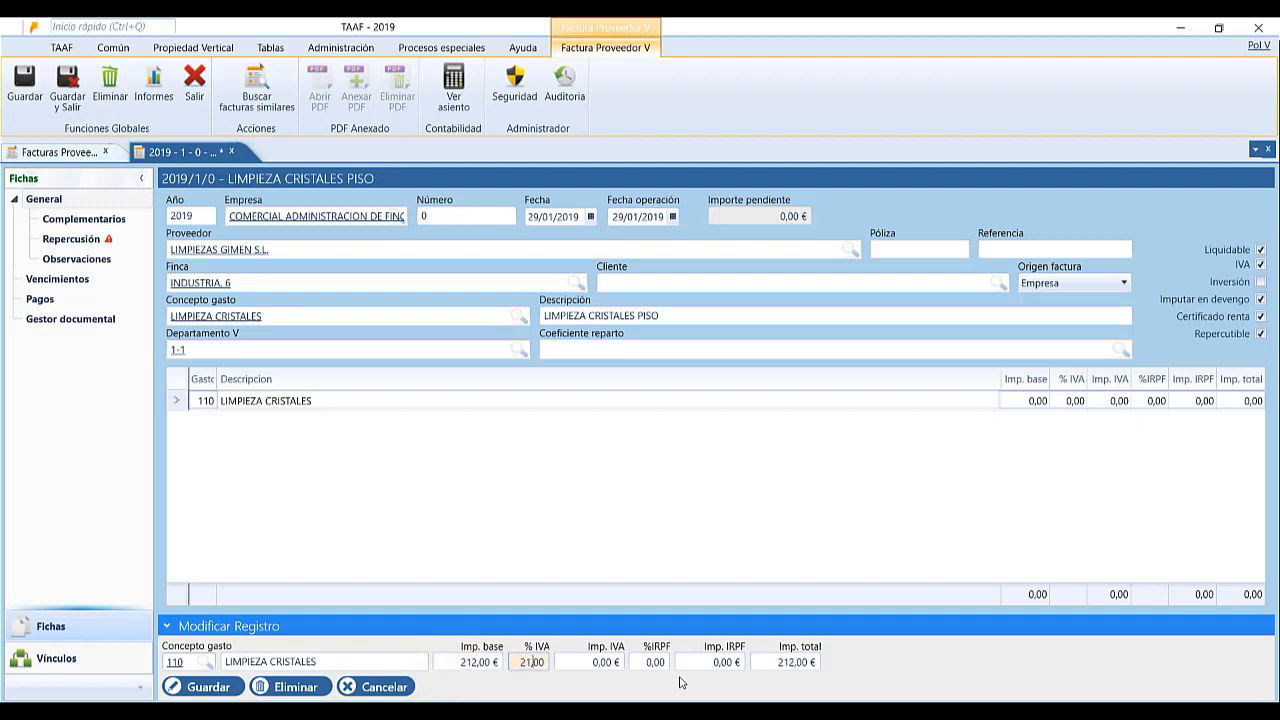
key("Tab")
key("Tab")
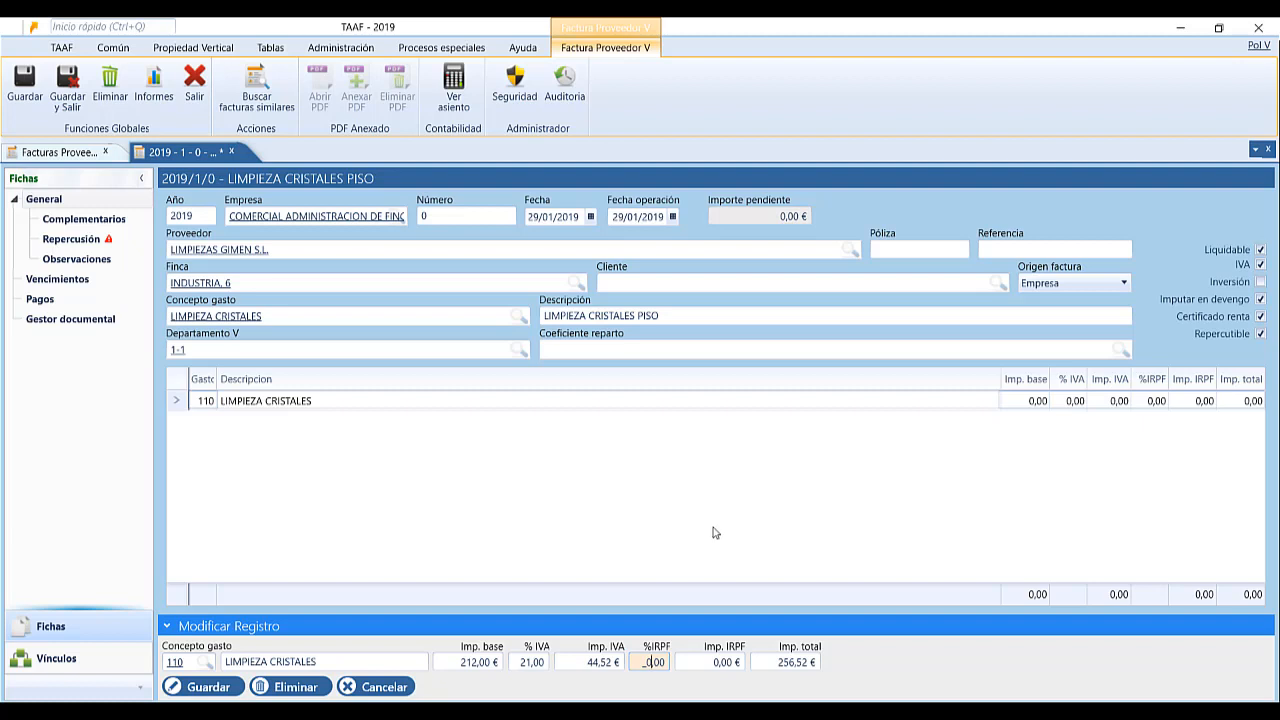
left_click(224, 687)
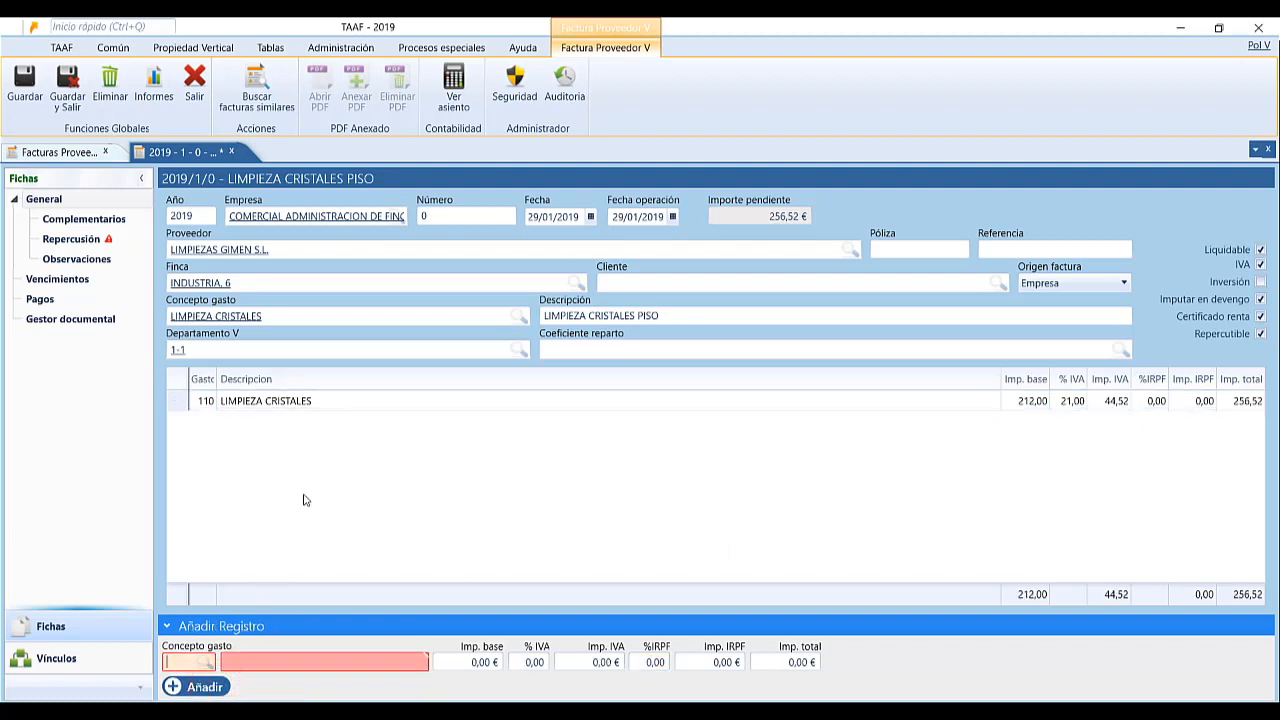
Discard an empty new expense line and save the invoice as 2019/1/1.
left_click(190, 662)
left_click(298, 665)
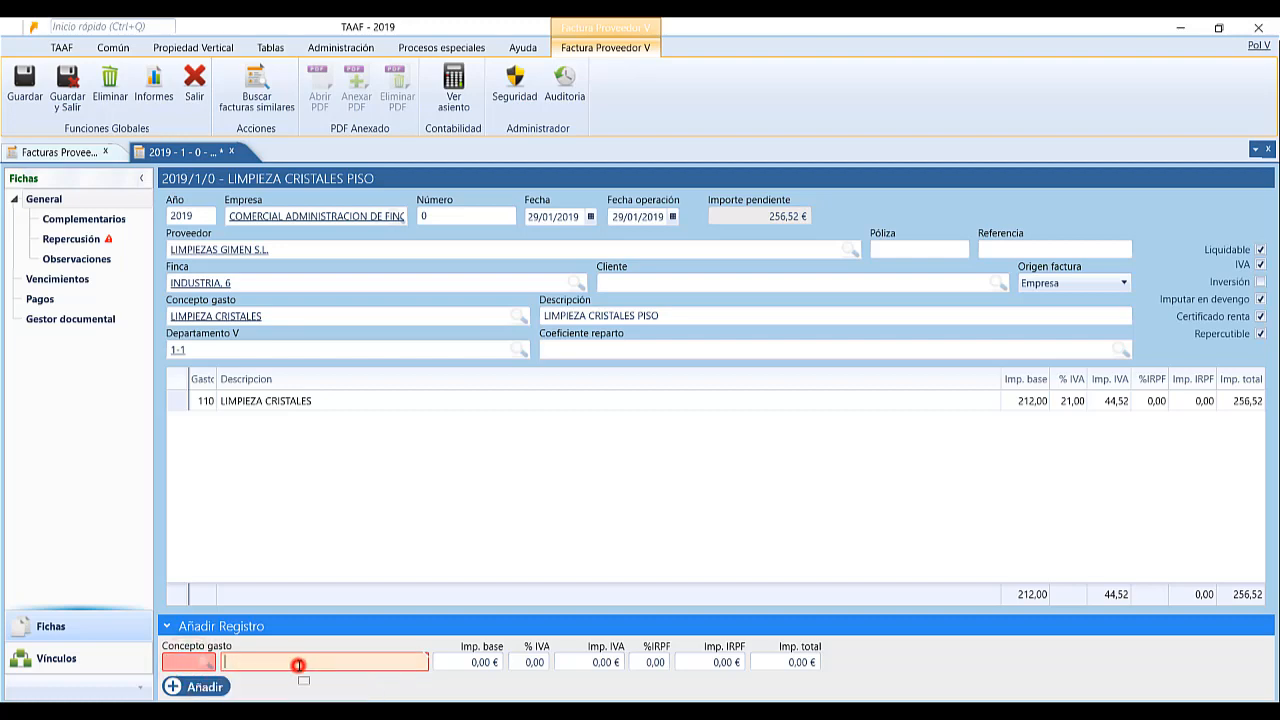
key("Escape")
left_click(1261, 333)
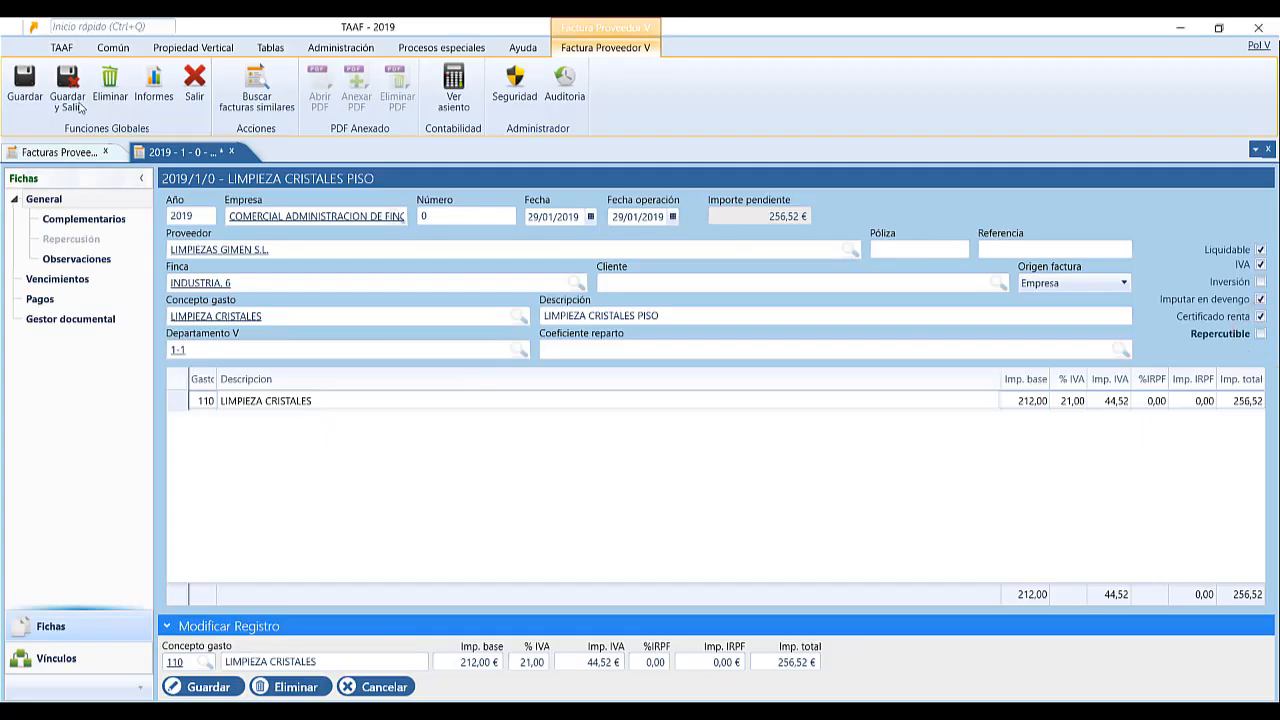
left_click(25, 84)
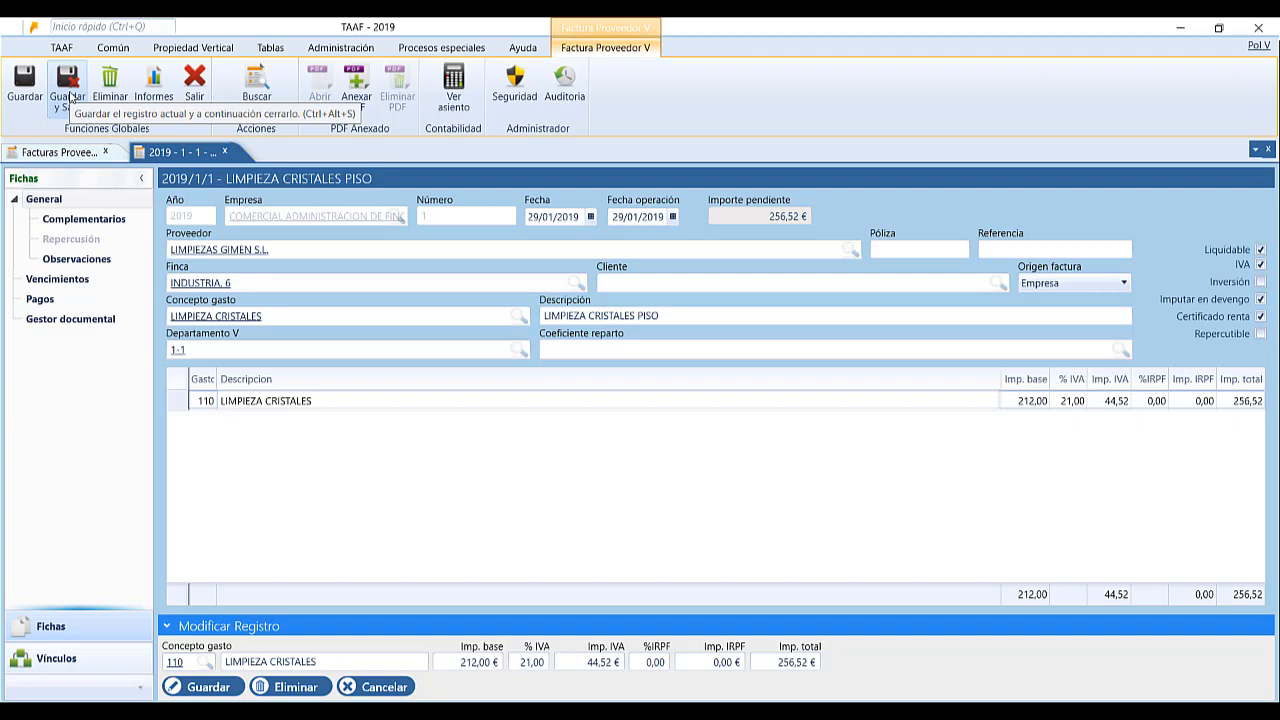
left_click(435, 219)
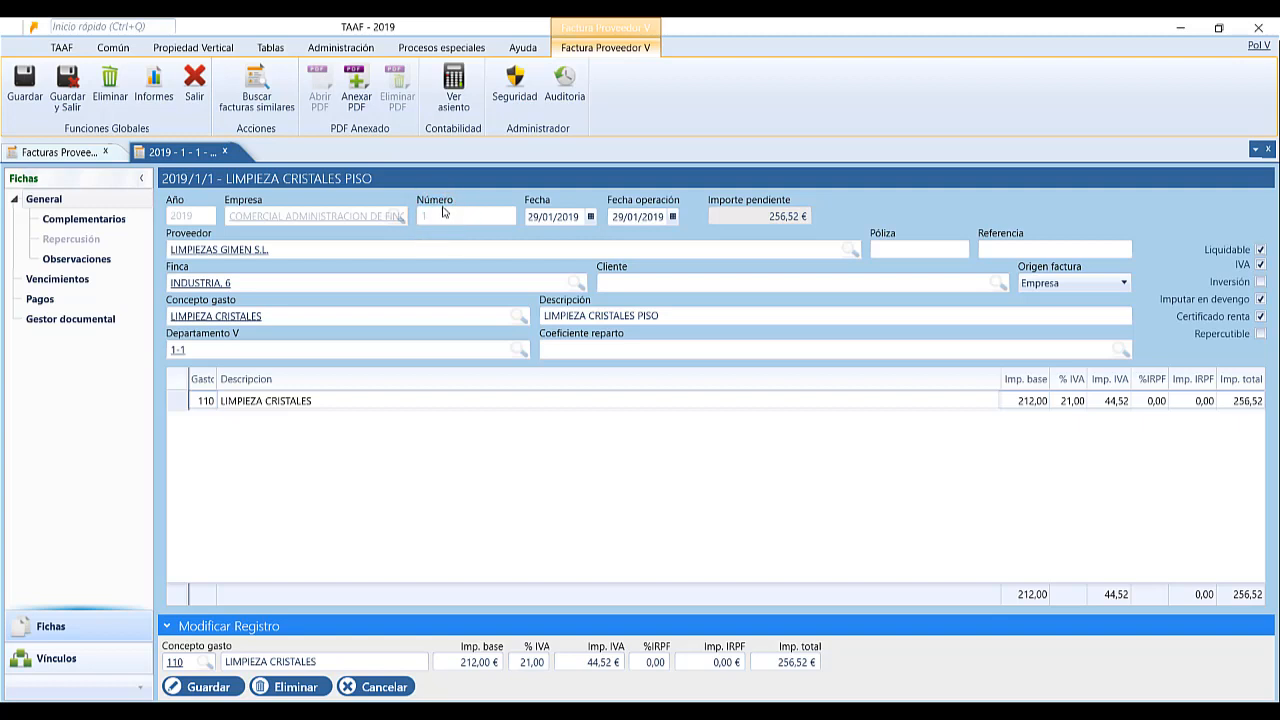
left_click(74, 218)
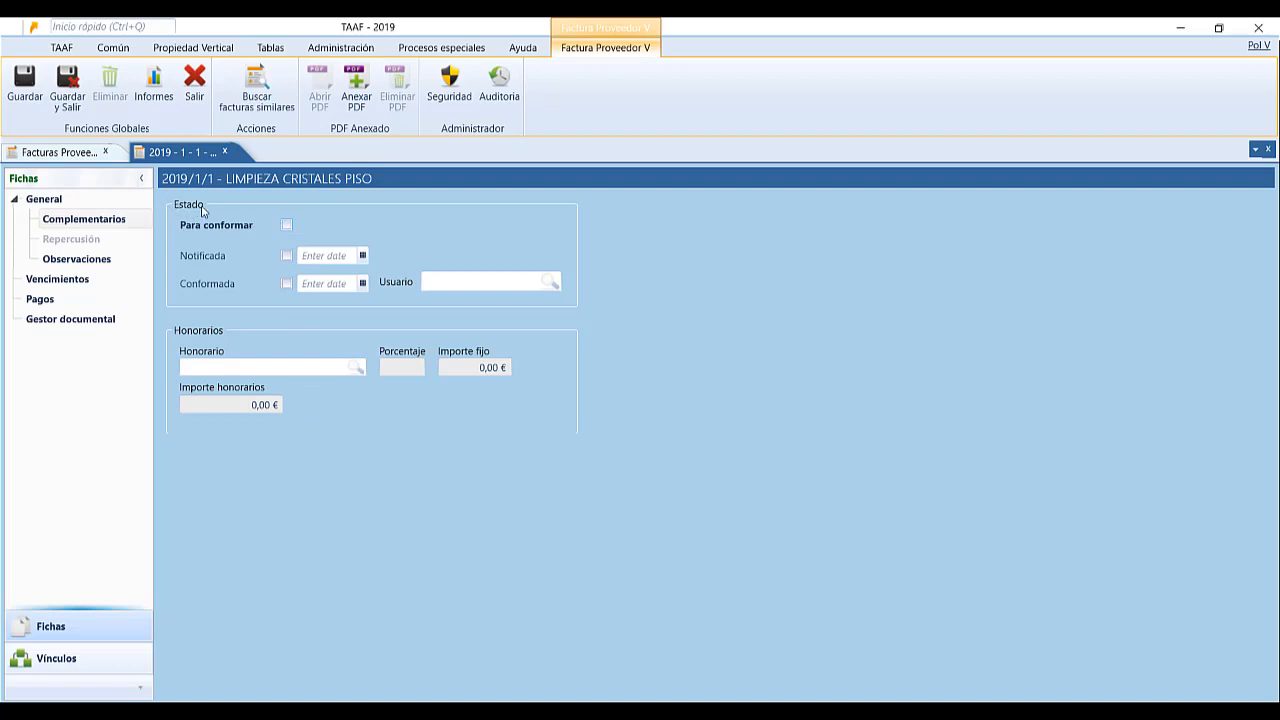
Tick Para conformar, Notificada and Conformada, keeping 29/01/2019 as the notification date.
left_click(286, 226)
left_click(286, 225)
left_click(286, 256)
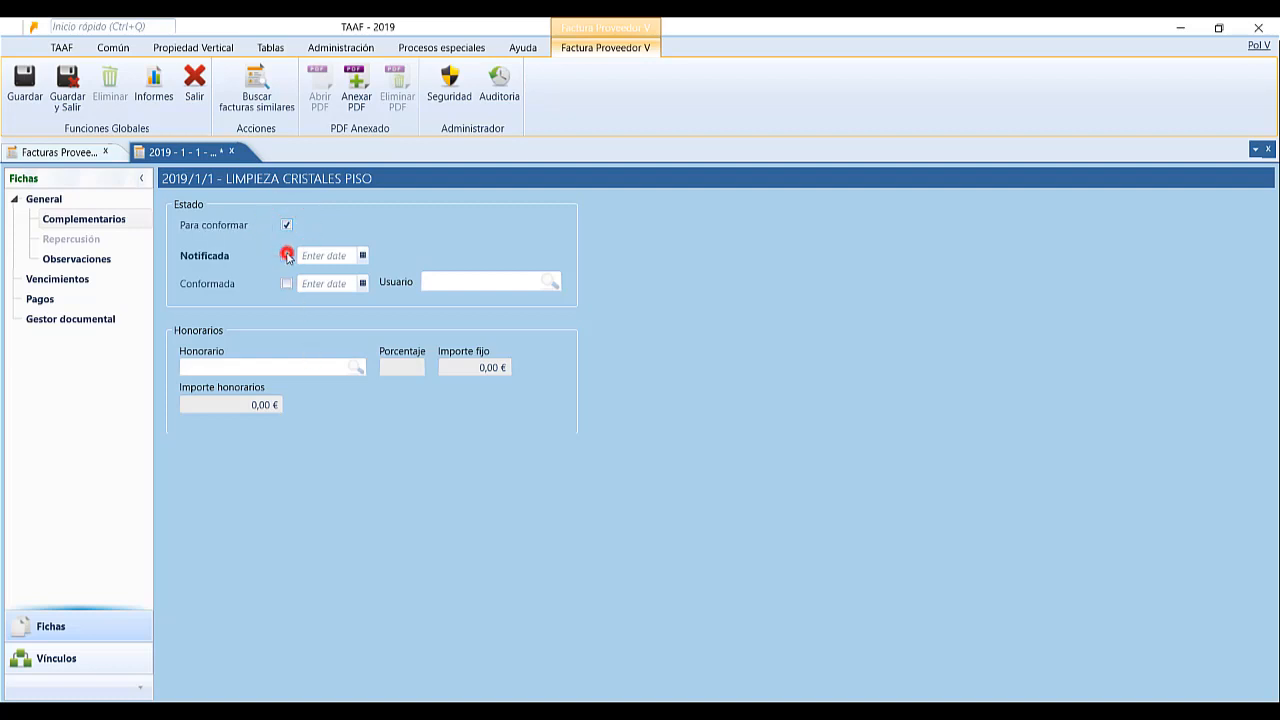
left_click(365, 258)
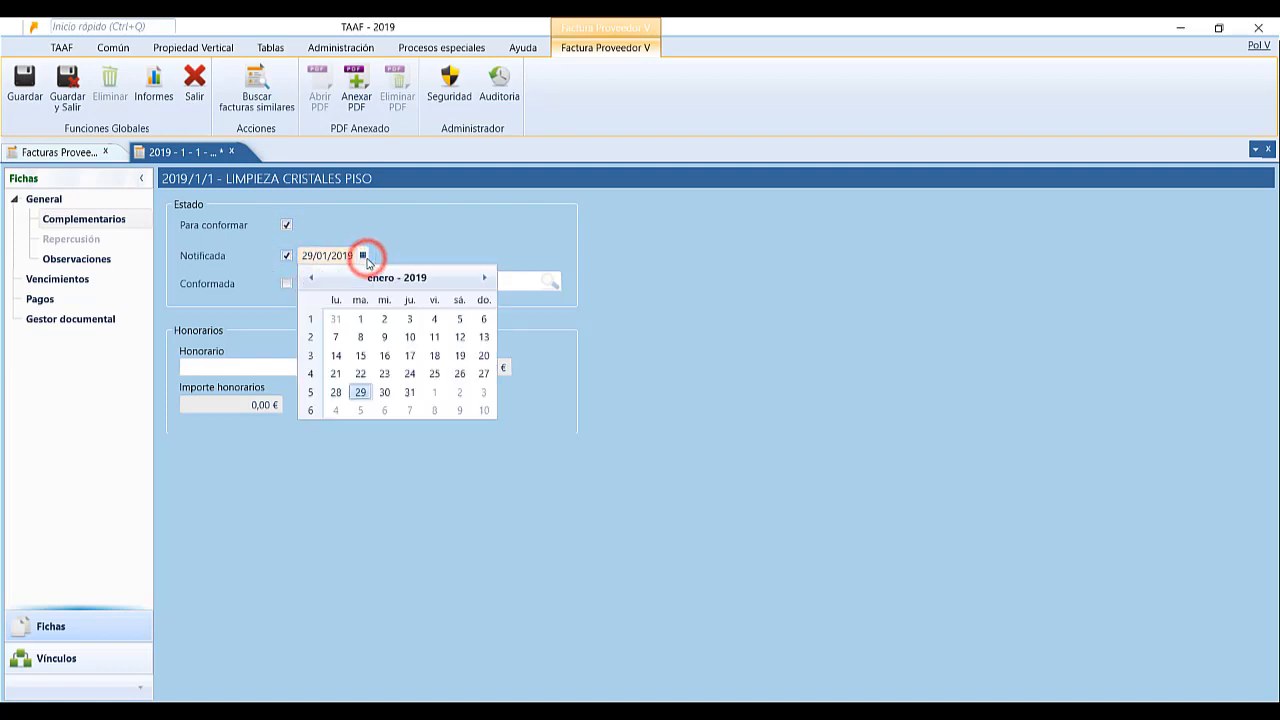
left_click(366, 258)
left_click(286, 284)
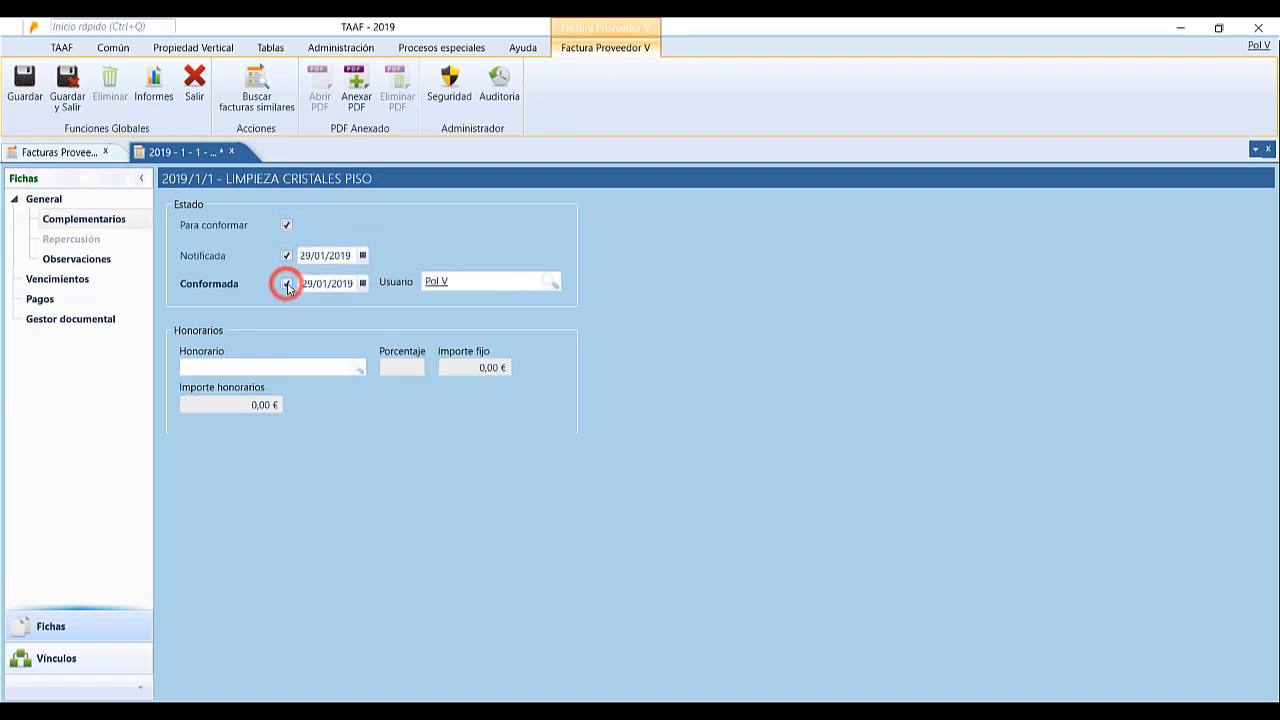
left_click(508, 280)
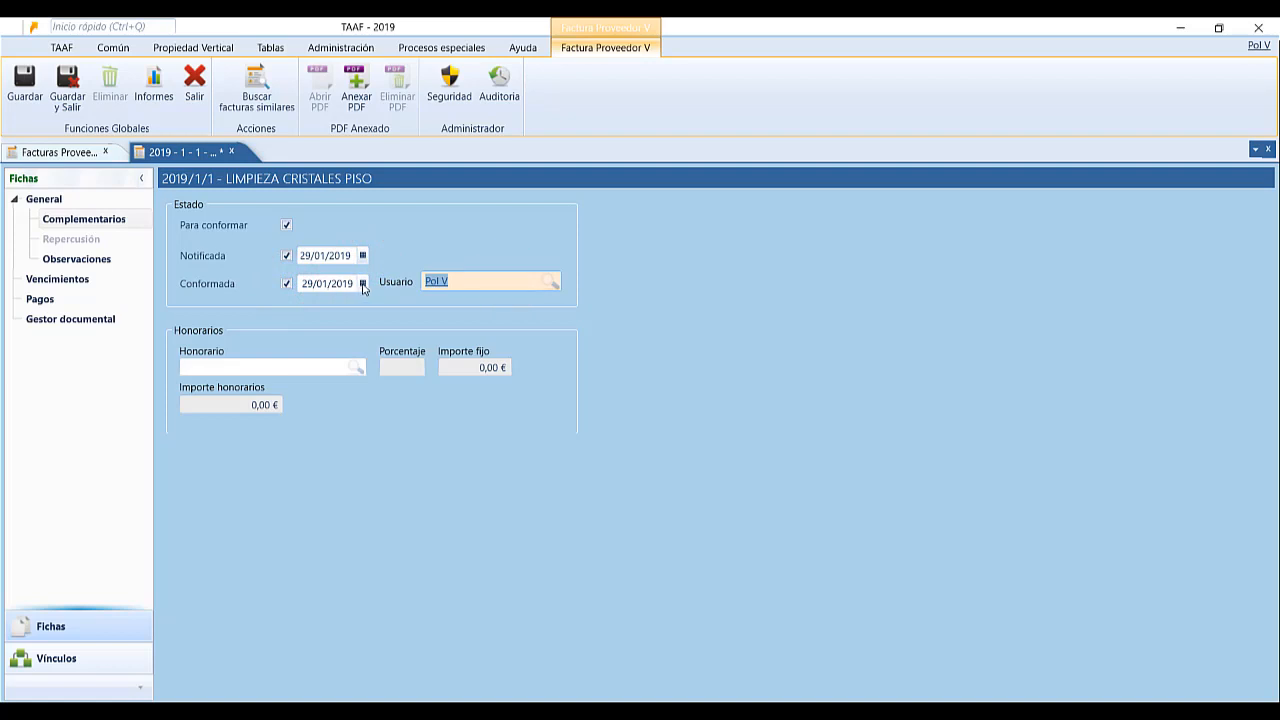
Leave the Honorario list without a selection and save the approval details.
left_click(248, 365)
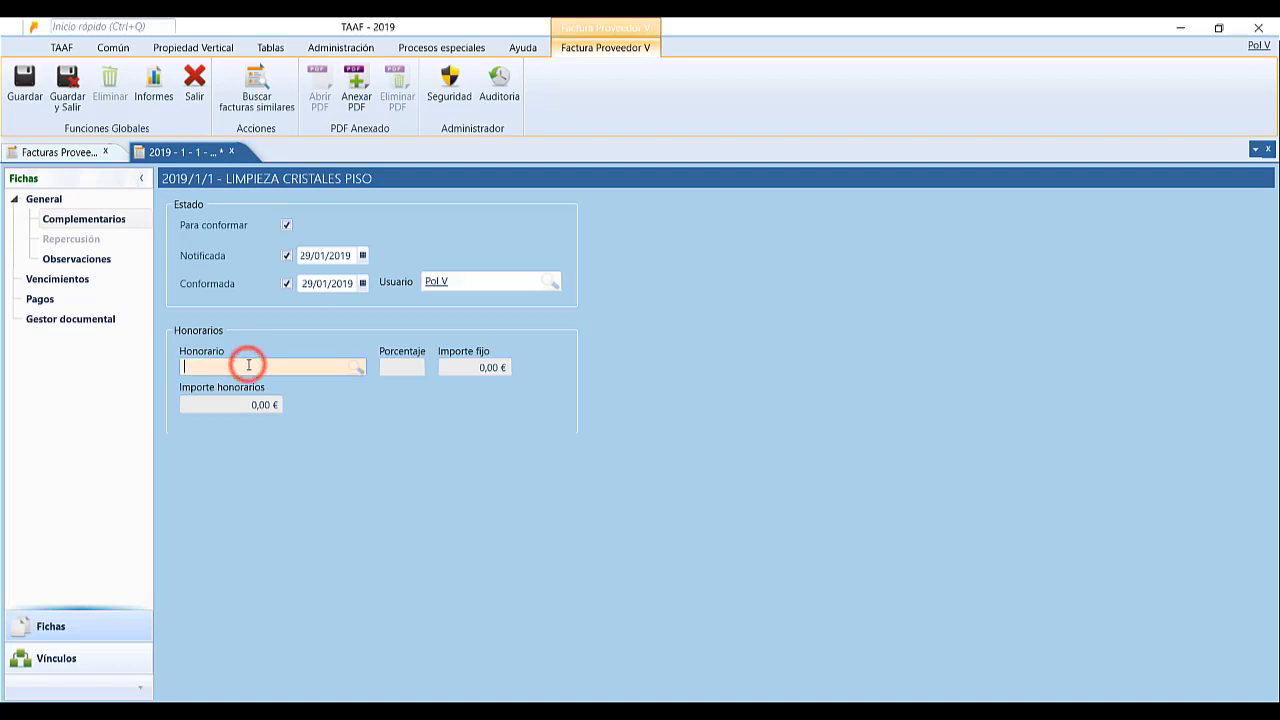
left_click(248, 365)
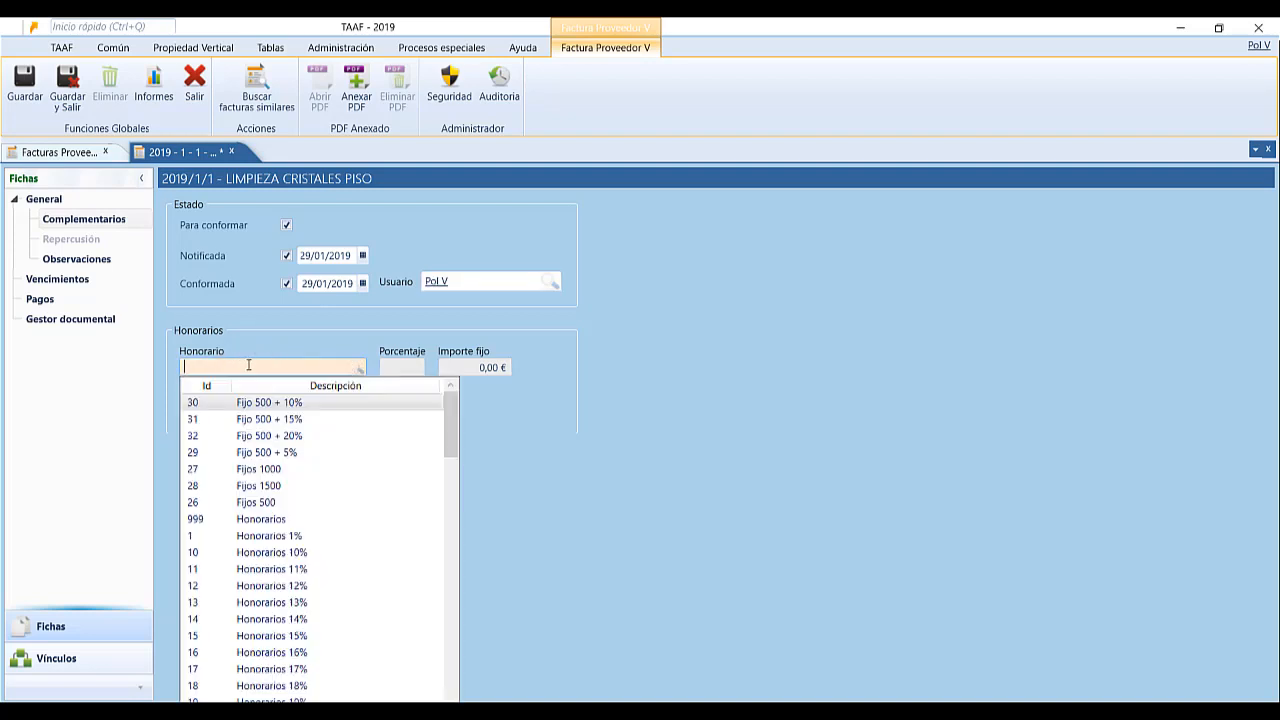
left_click(281, 368)
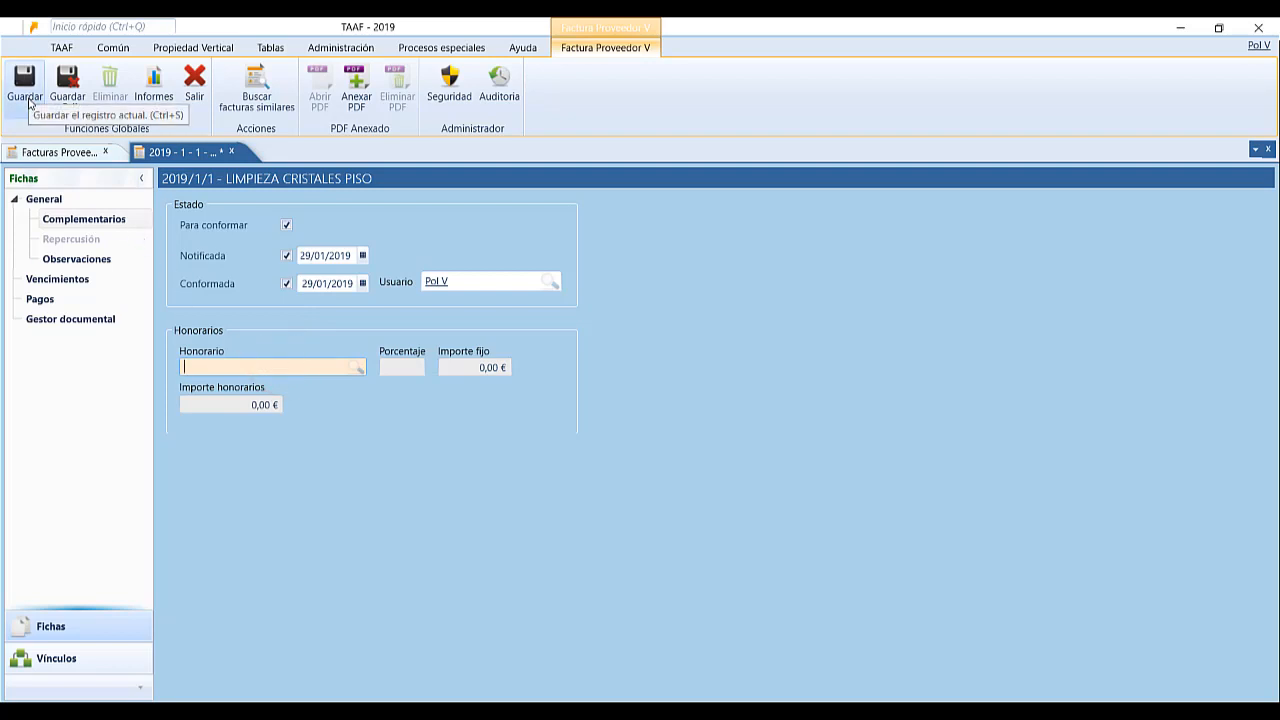
left_click(28, 100)
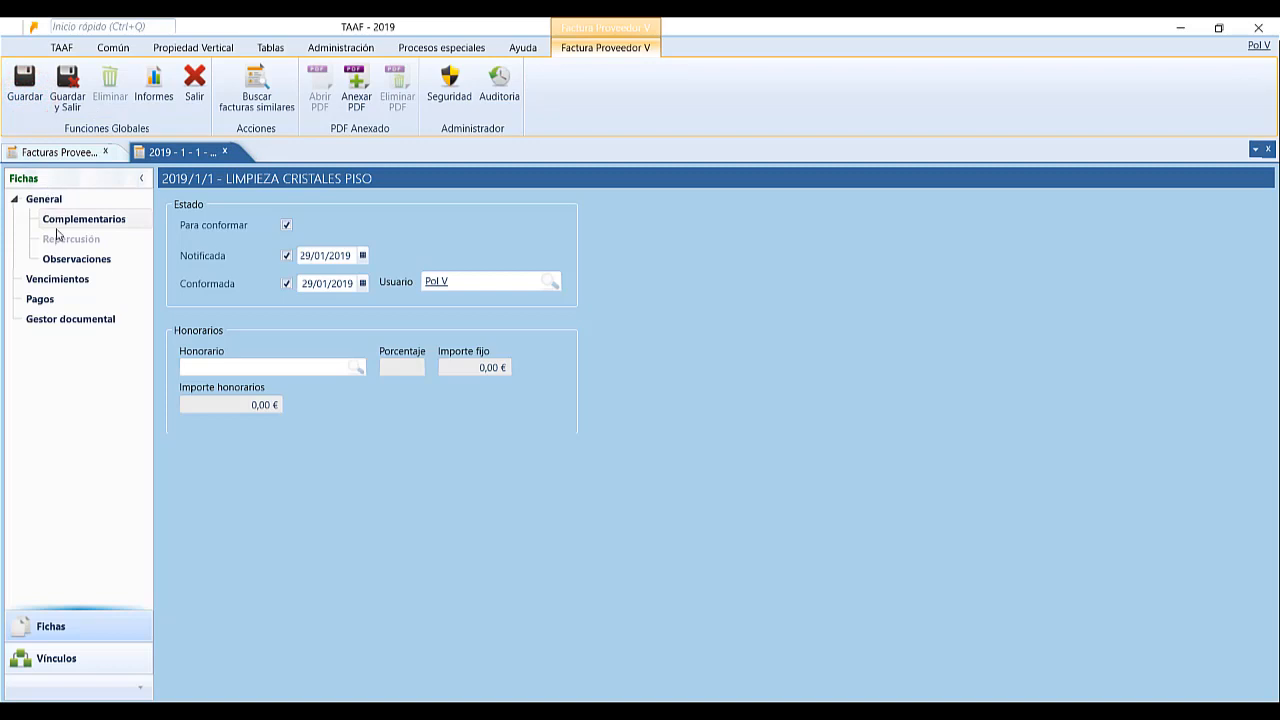
On the Repercusión page, set the income concept to LIMPIEZA DESPACHO.
left_click(43, 199)
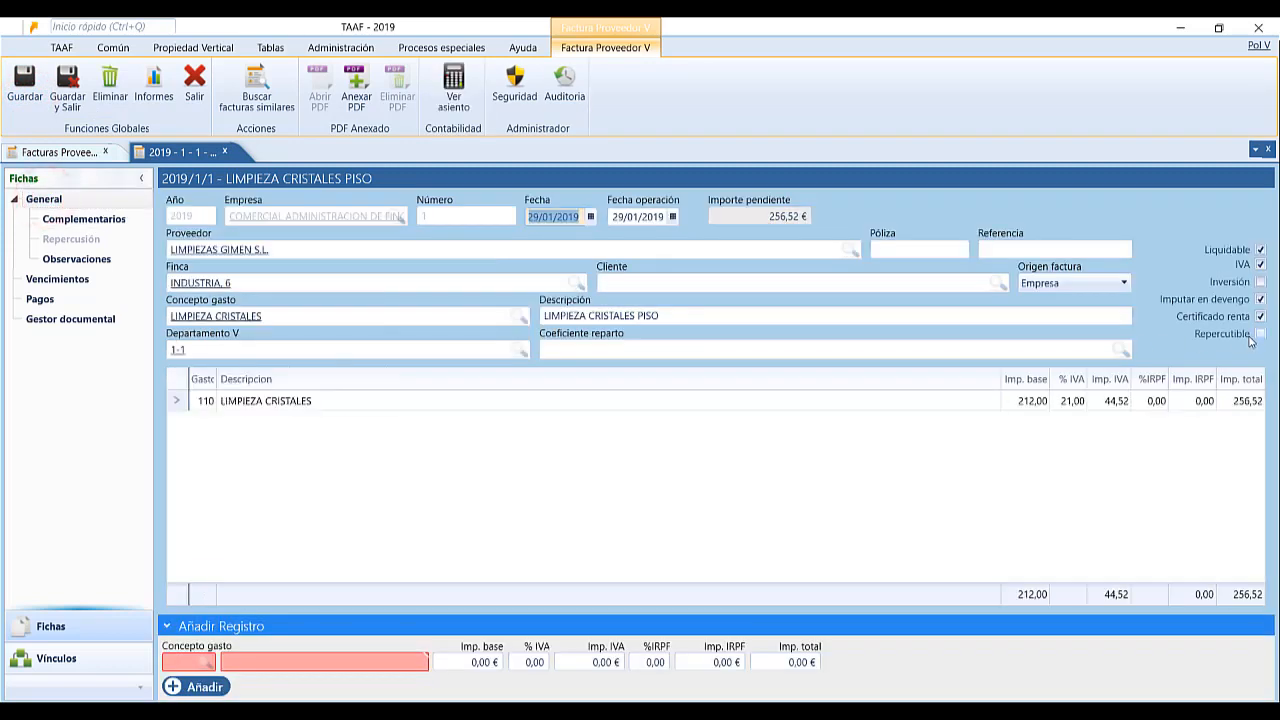
left_click(1261, 336)
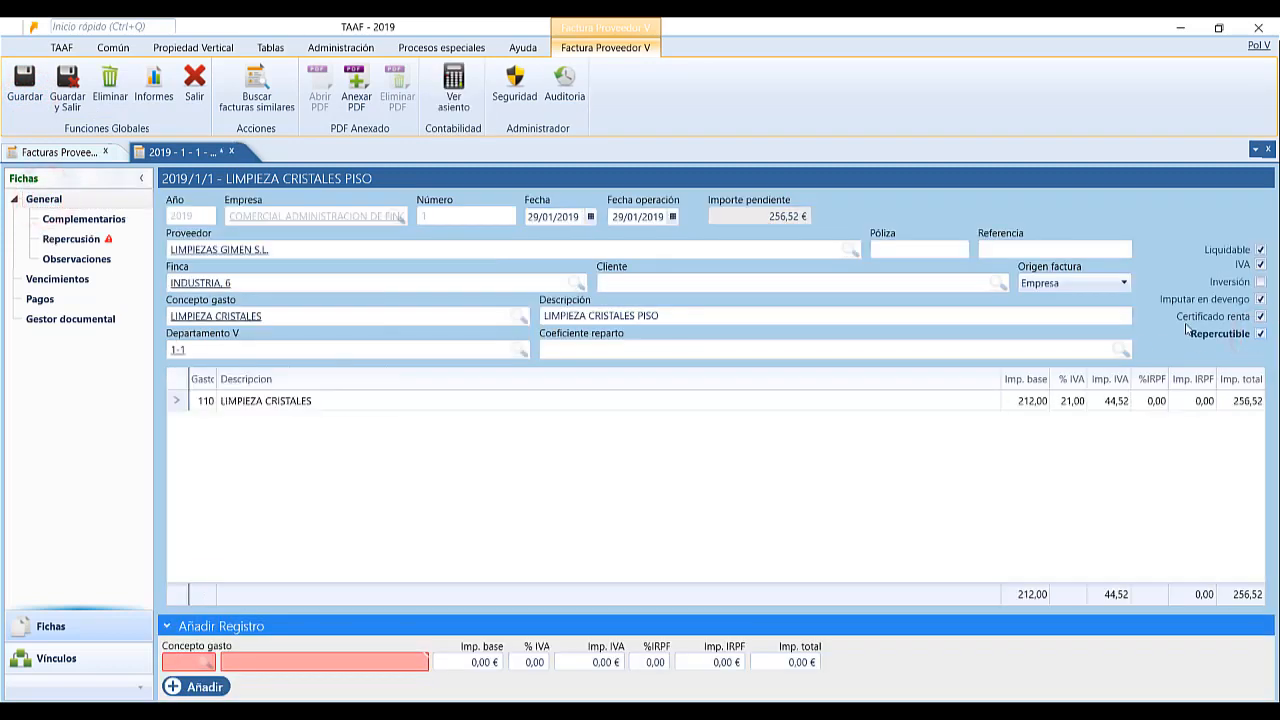
left_click(90, 241)
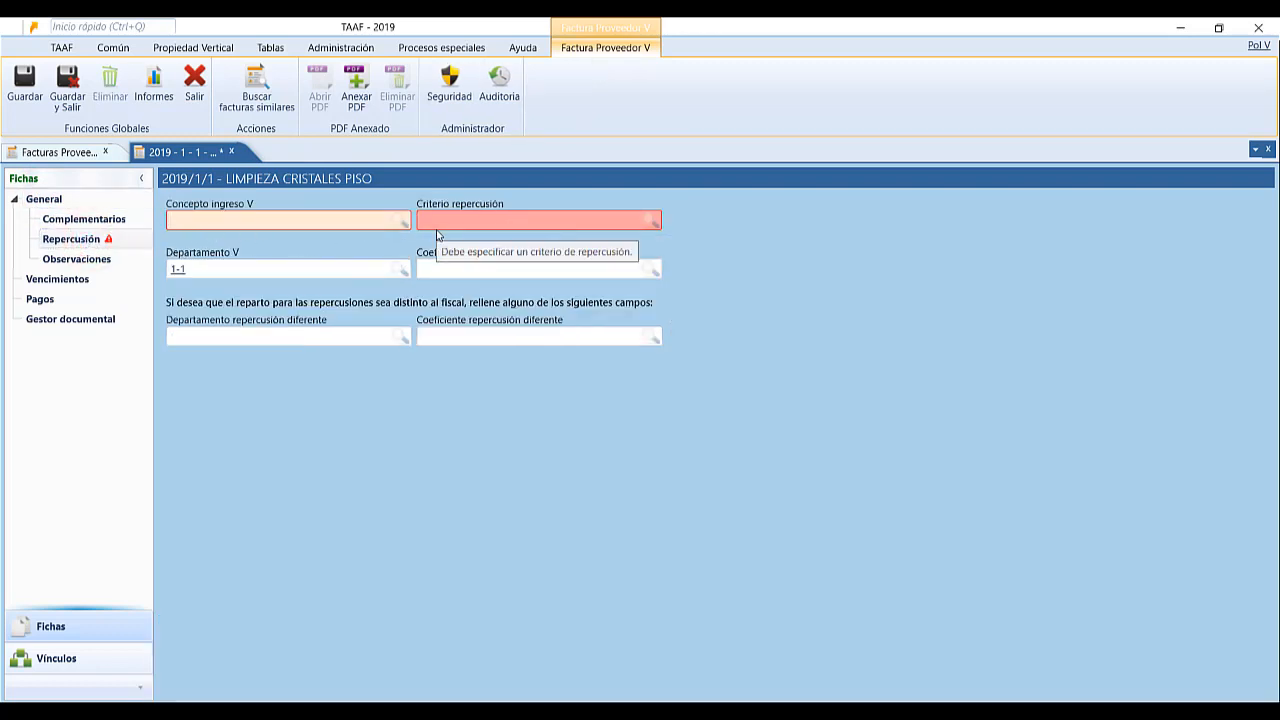
type("LIM")
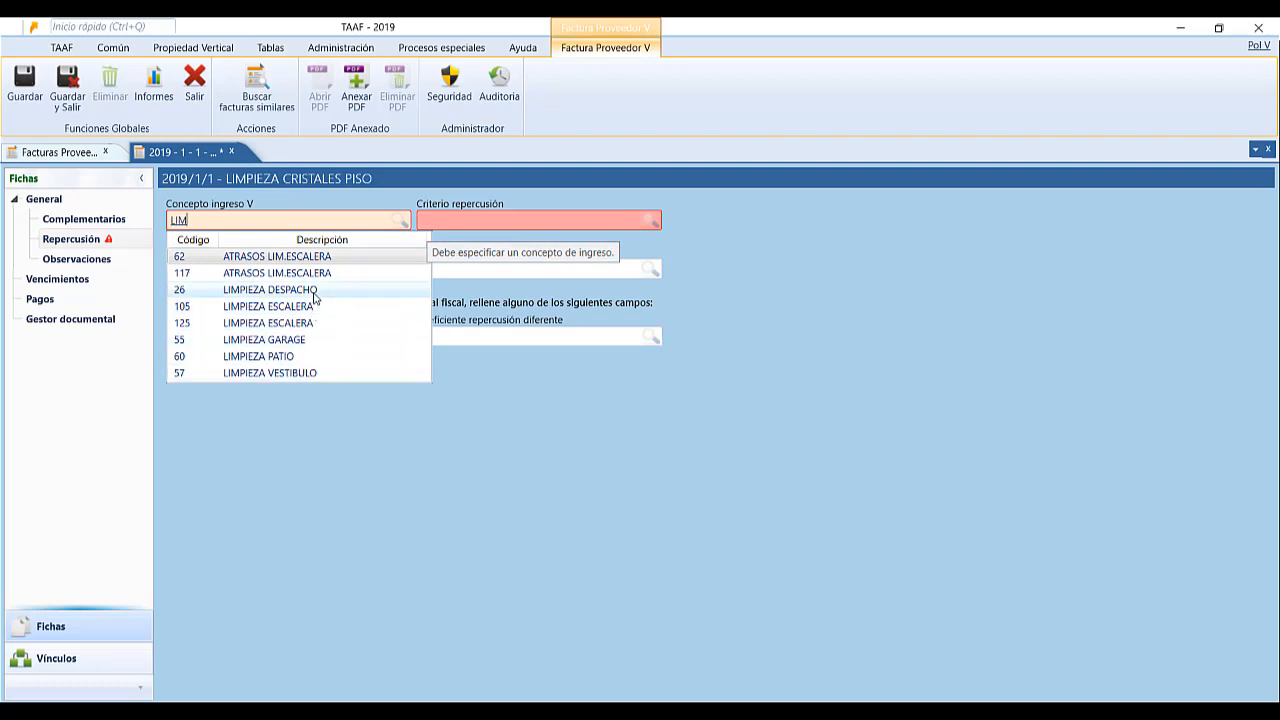
left_click(314, 292)
Set the recharge criterion to Directa and review the department 1-1 fields.
left_click(456, 220)
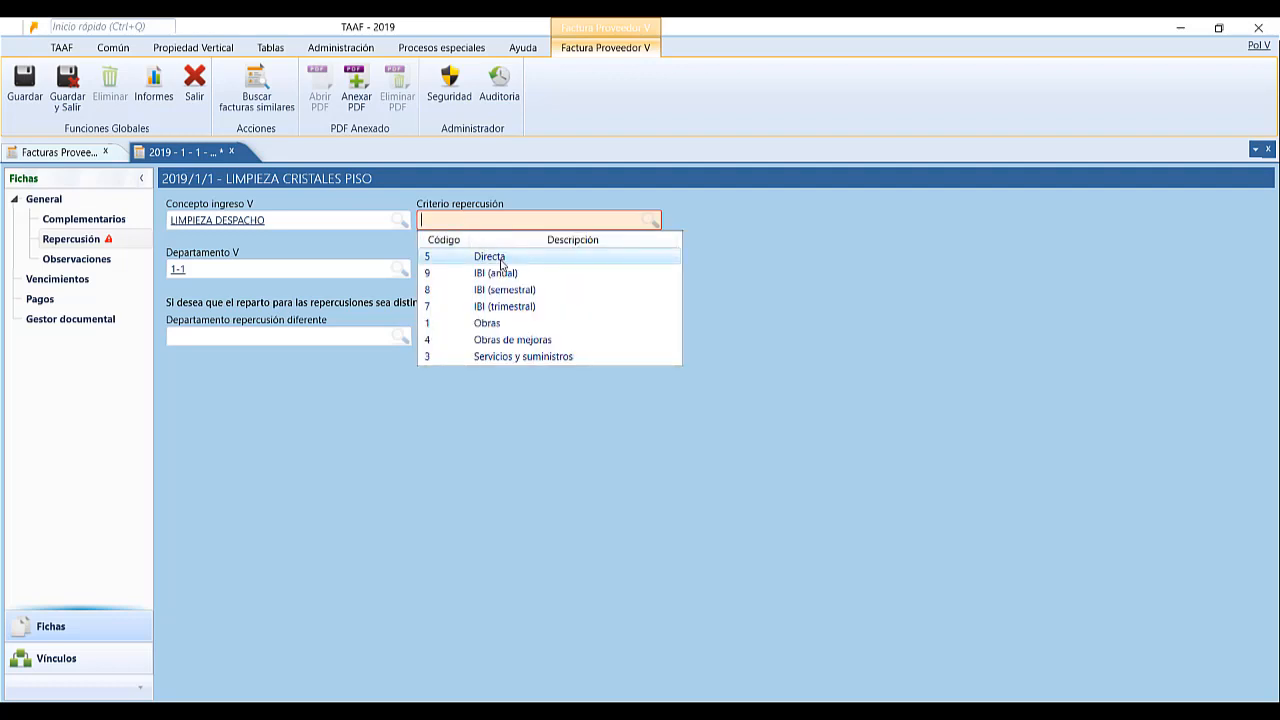
left_click(501, 262)
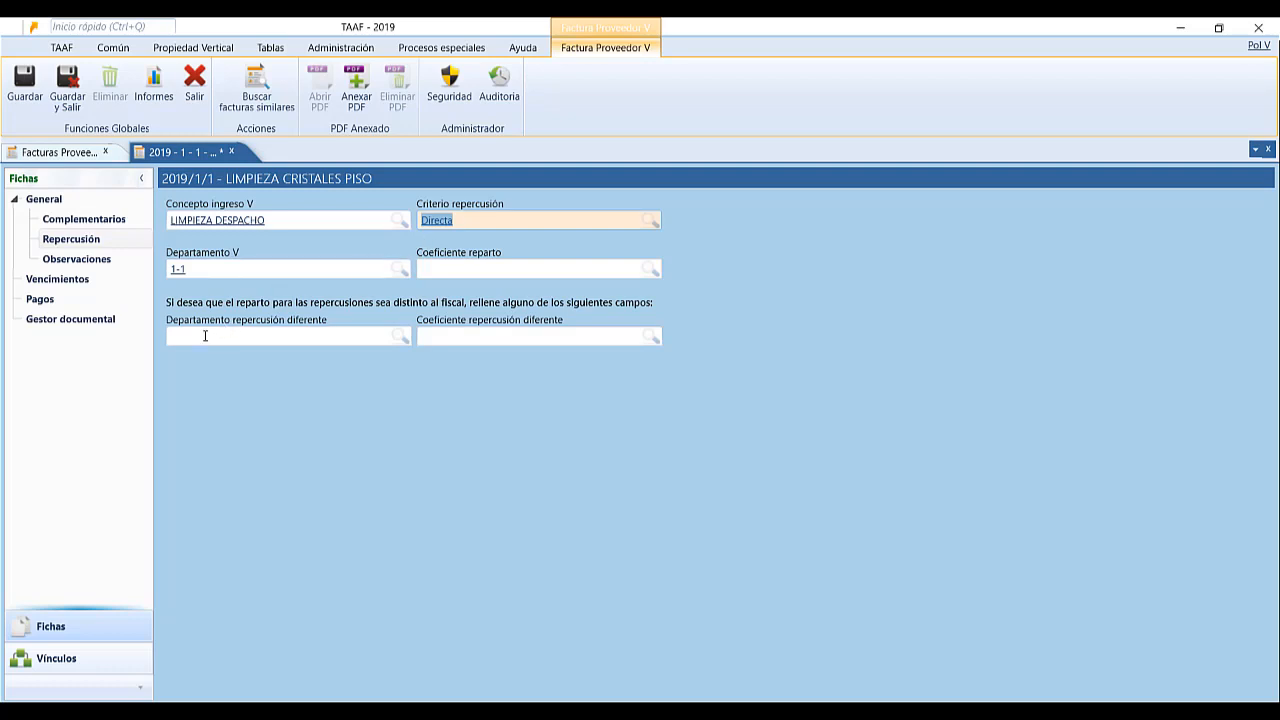
left_click(205, 268)
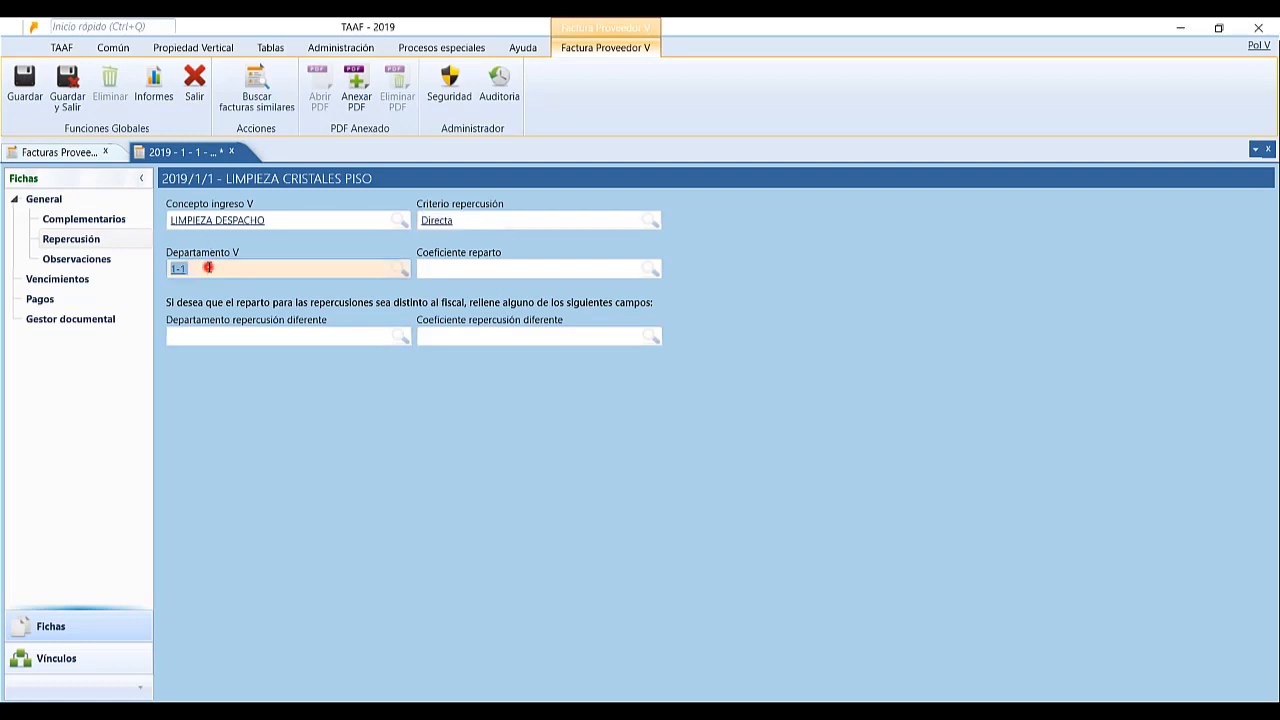
left_click(339, 338)
left_click(484, 346)
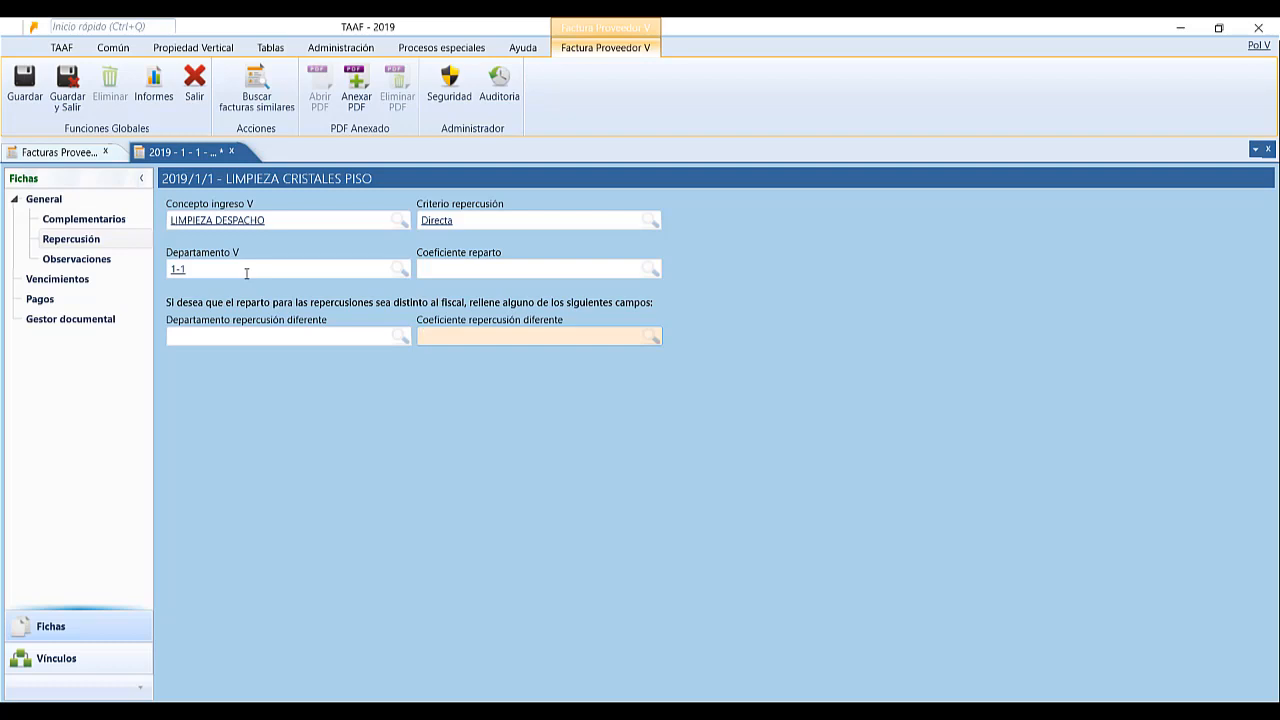
Add the observation 'Factura notificada', then show the Vencimientos page with its 256,52 € total.
left_click(76, 259)
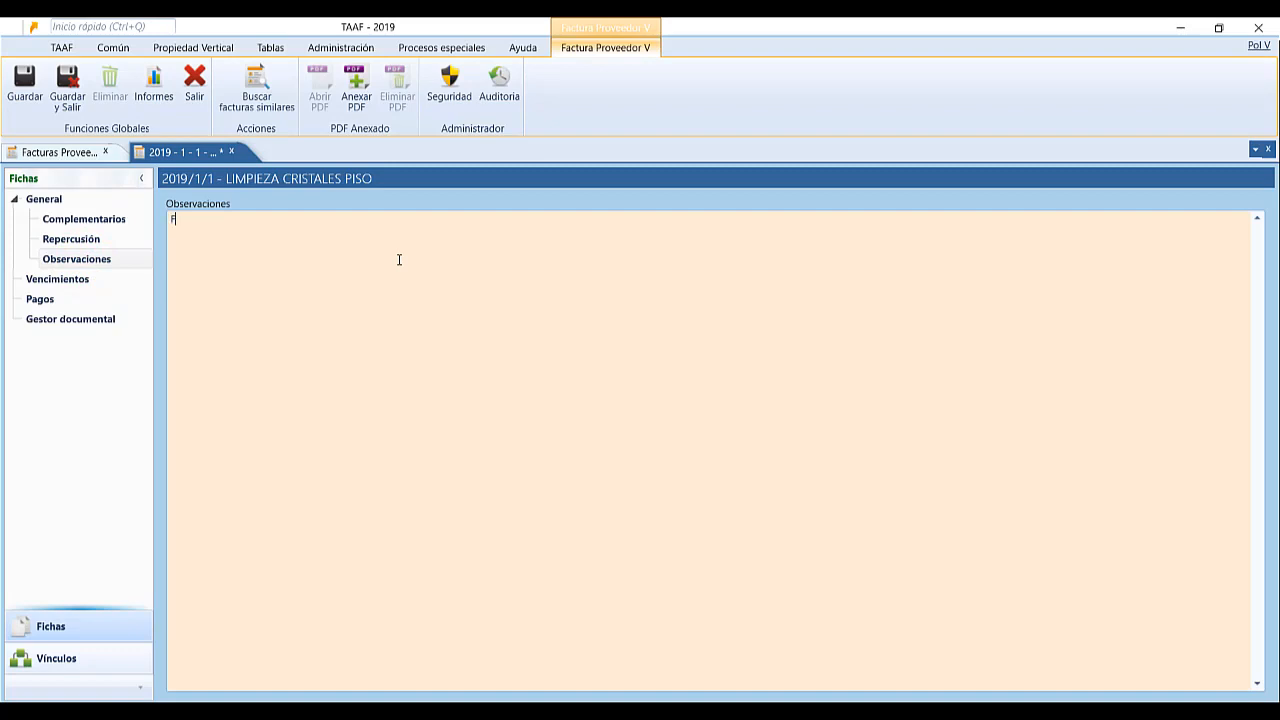
type("Factura notificada")
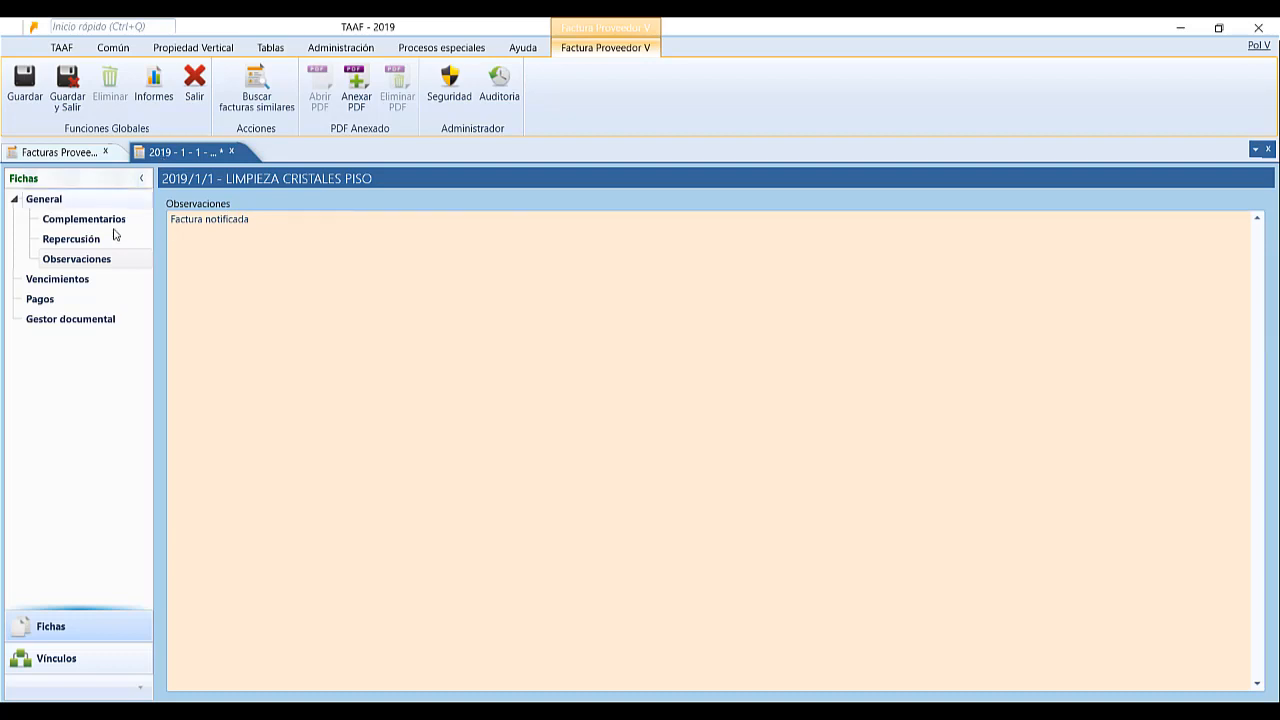
left_click(78, 281)
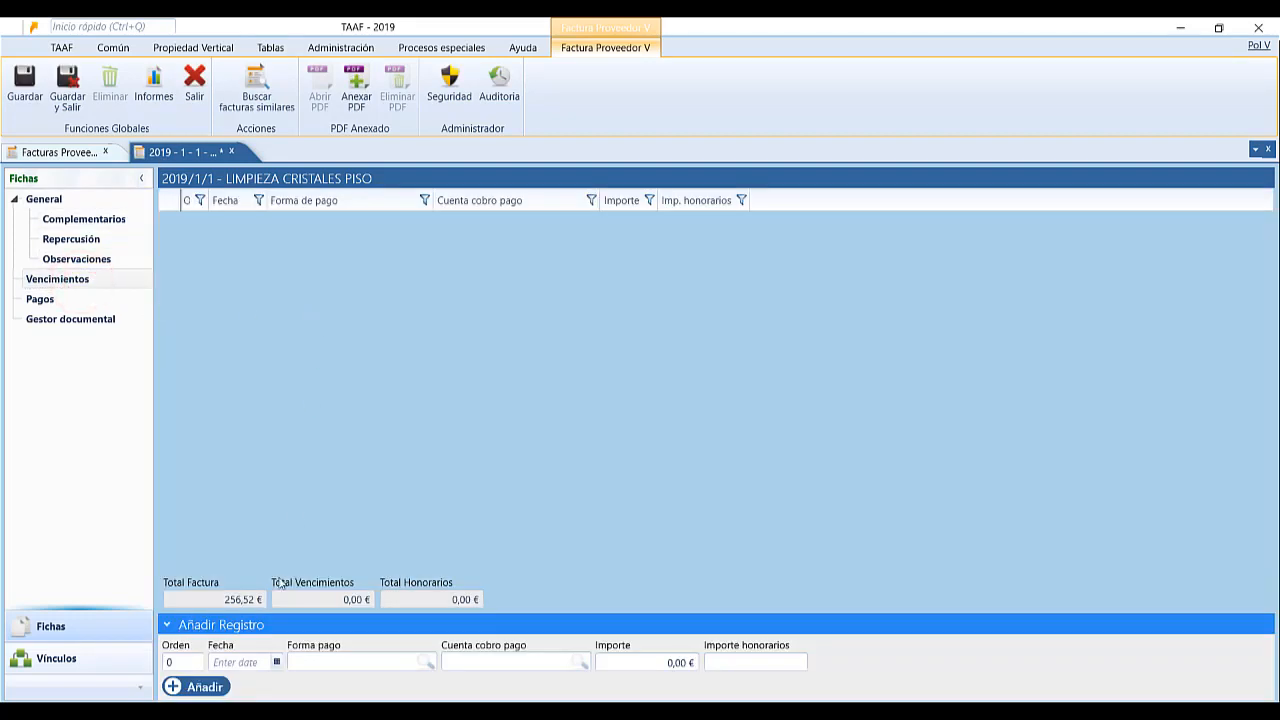
Leave the Vencimientos date, method, account and amount fields blank, then show the invoice's Pagos page.
left_click(277, 662)
left_click(277, 662)
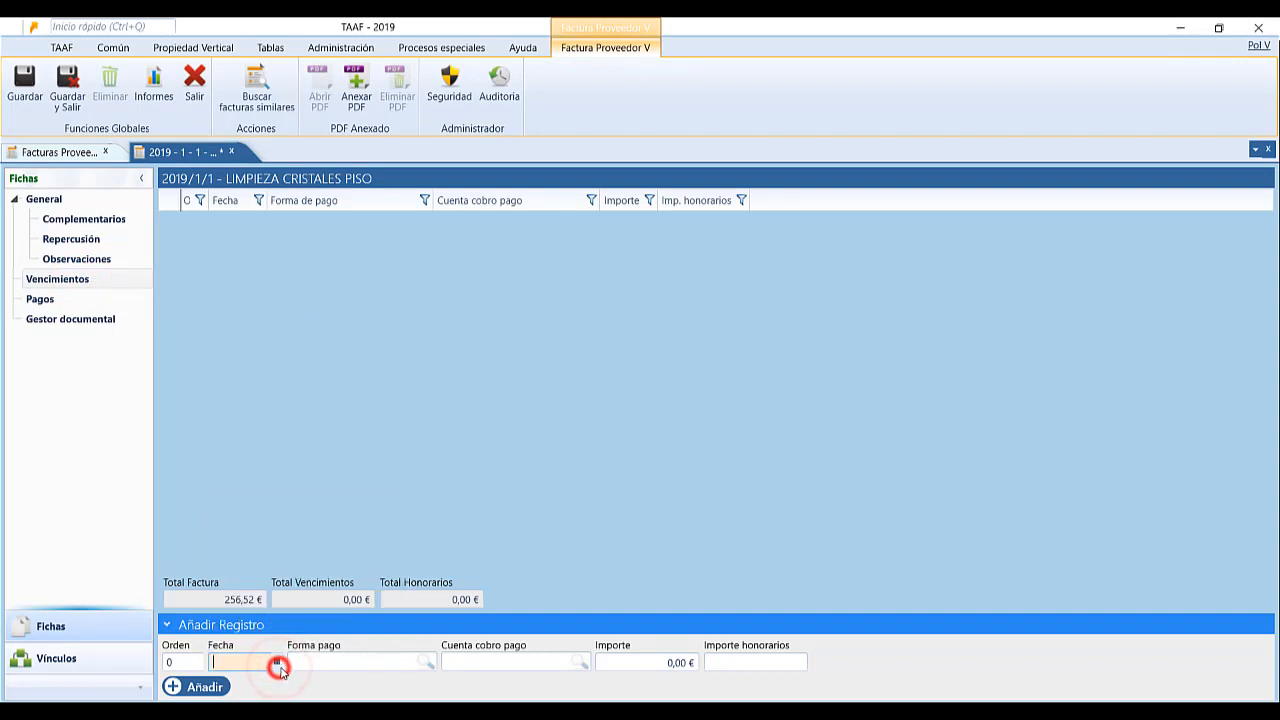
left_click(407, 663)
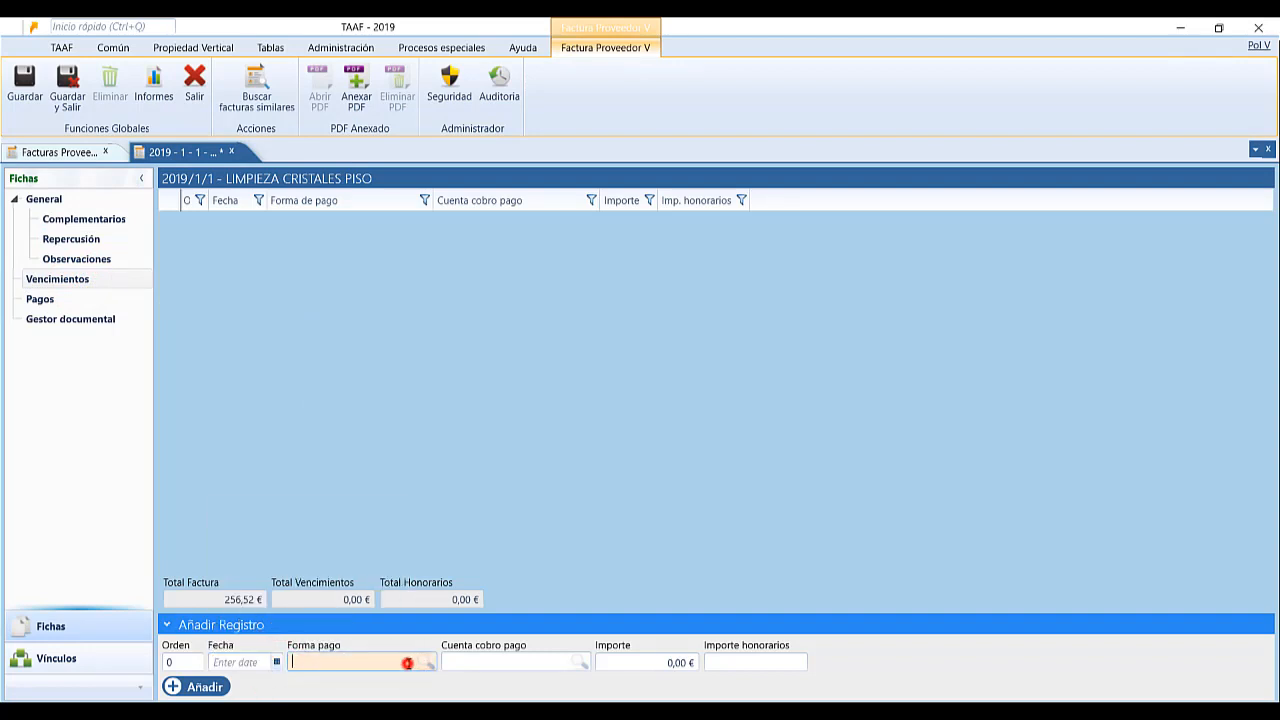
left_click(491, 663)
left_click(660, 664)
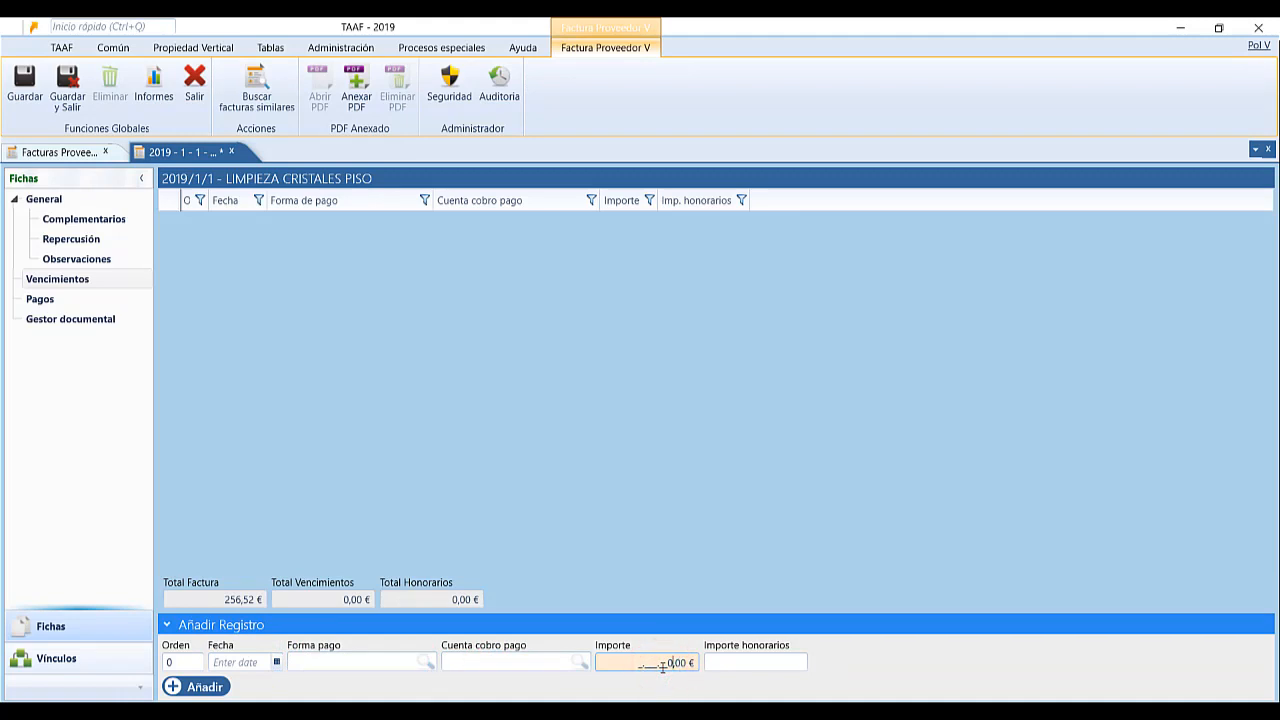
left_click(737, 664)
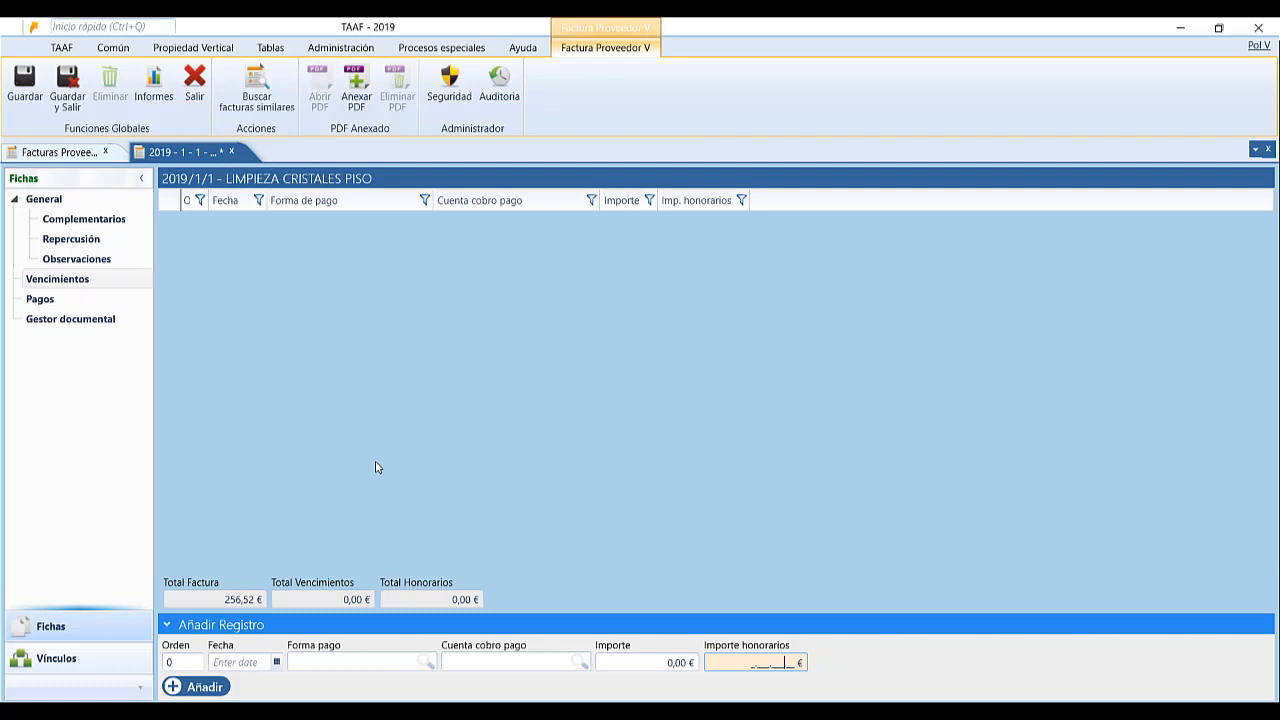
left_click(50, 302)
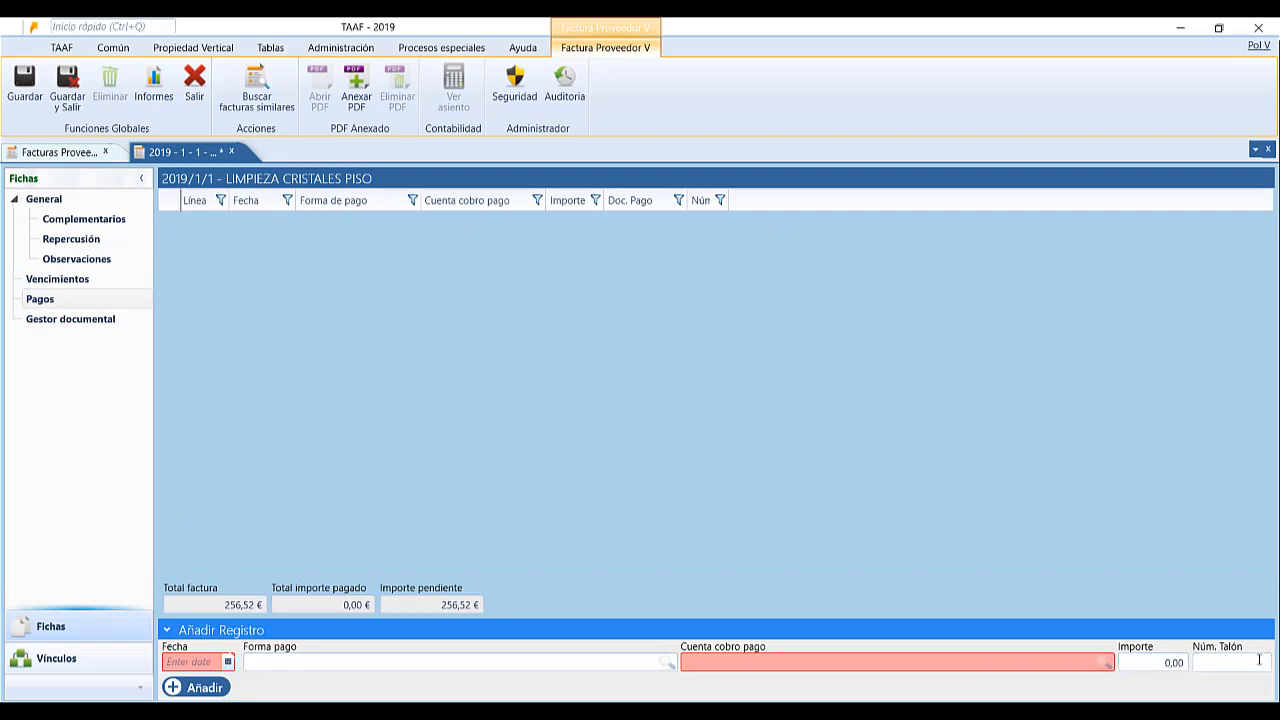
Set the payment date to 29/01/2019 and the payment method to Caixa administracio.
left_click(228, 662)
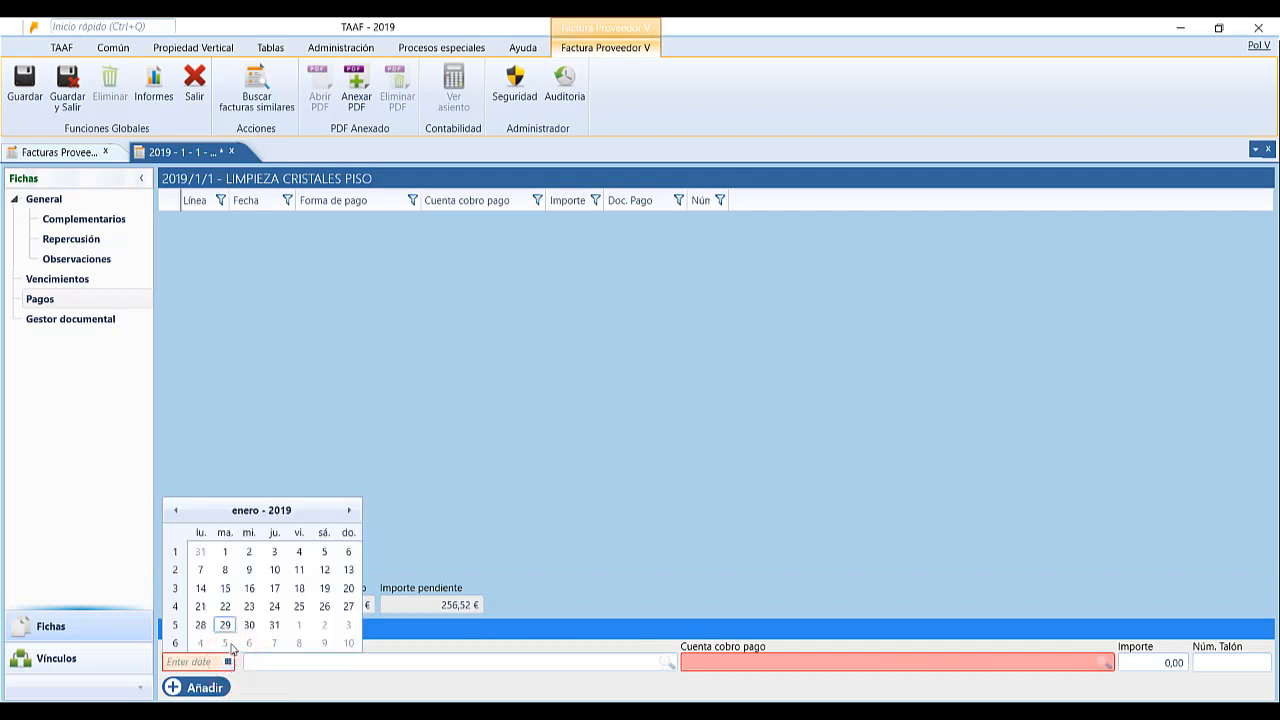
left_click(225, 624)
left_click(275, 664)
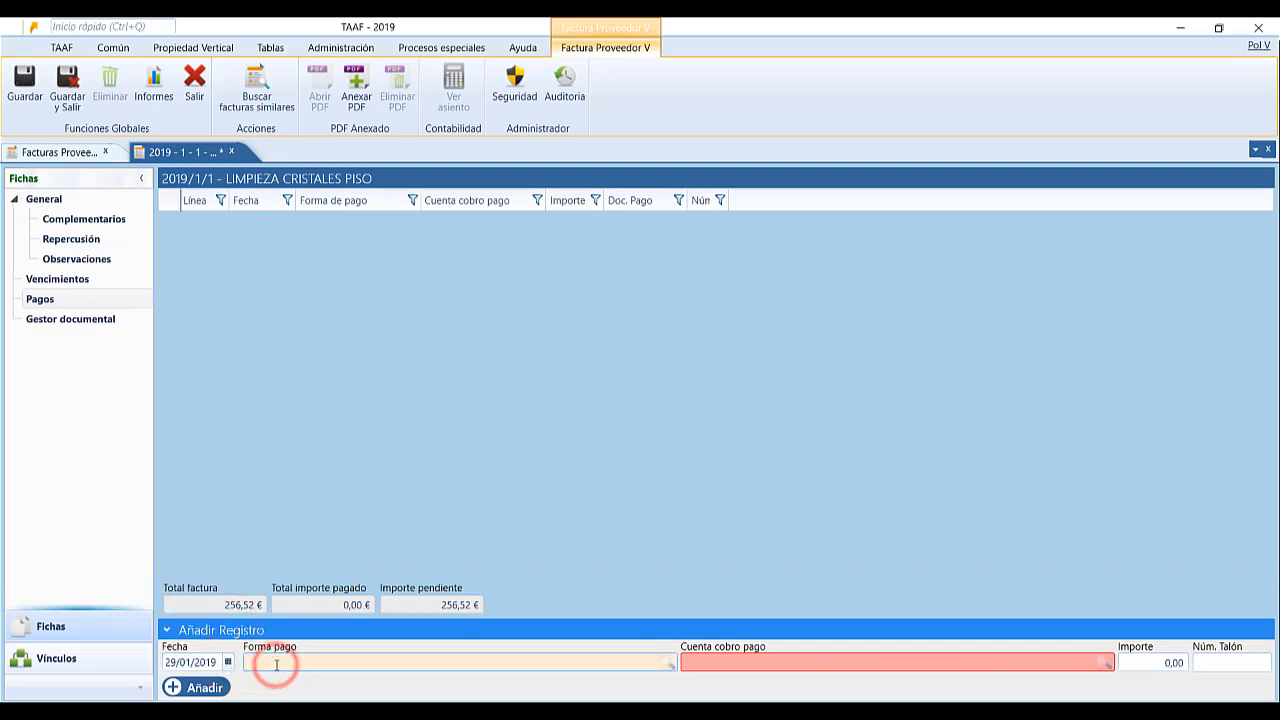
type("tra")
key("BackSpace")
key("BackSpace")
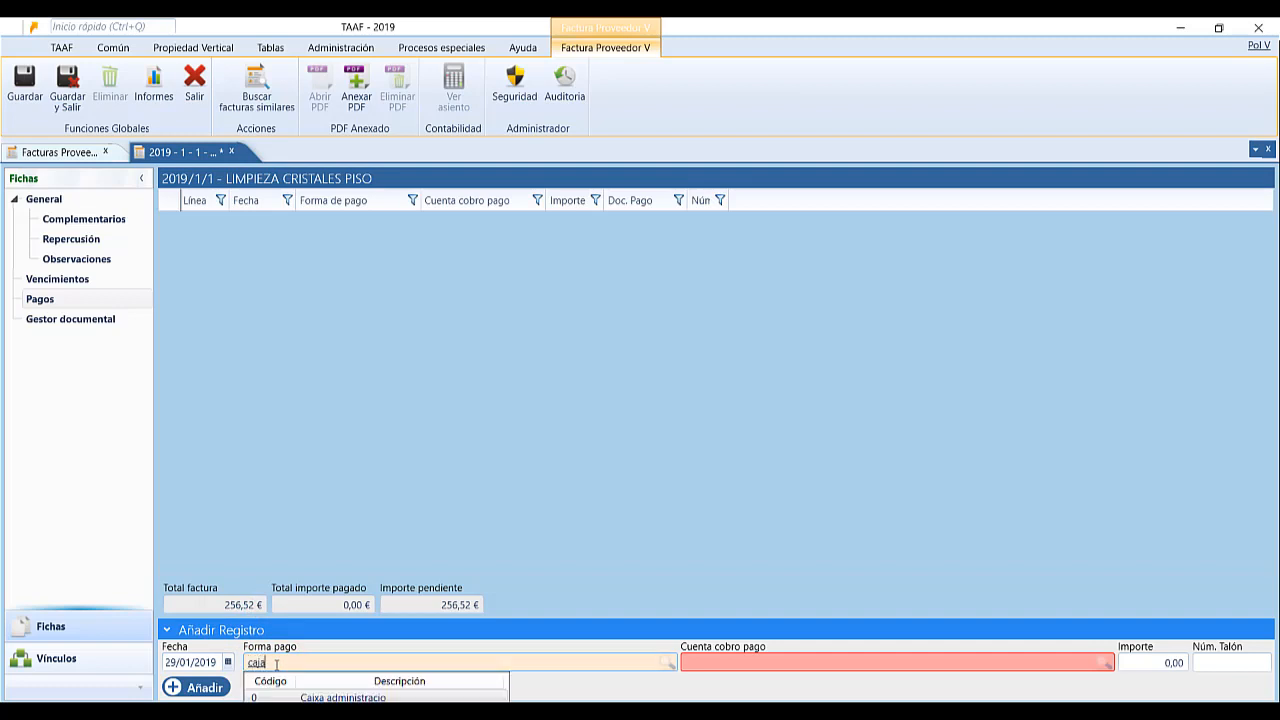
key("BackSpace")
key("BackSpace")
key("BackSpace")
type("caixa")
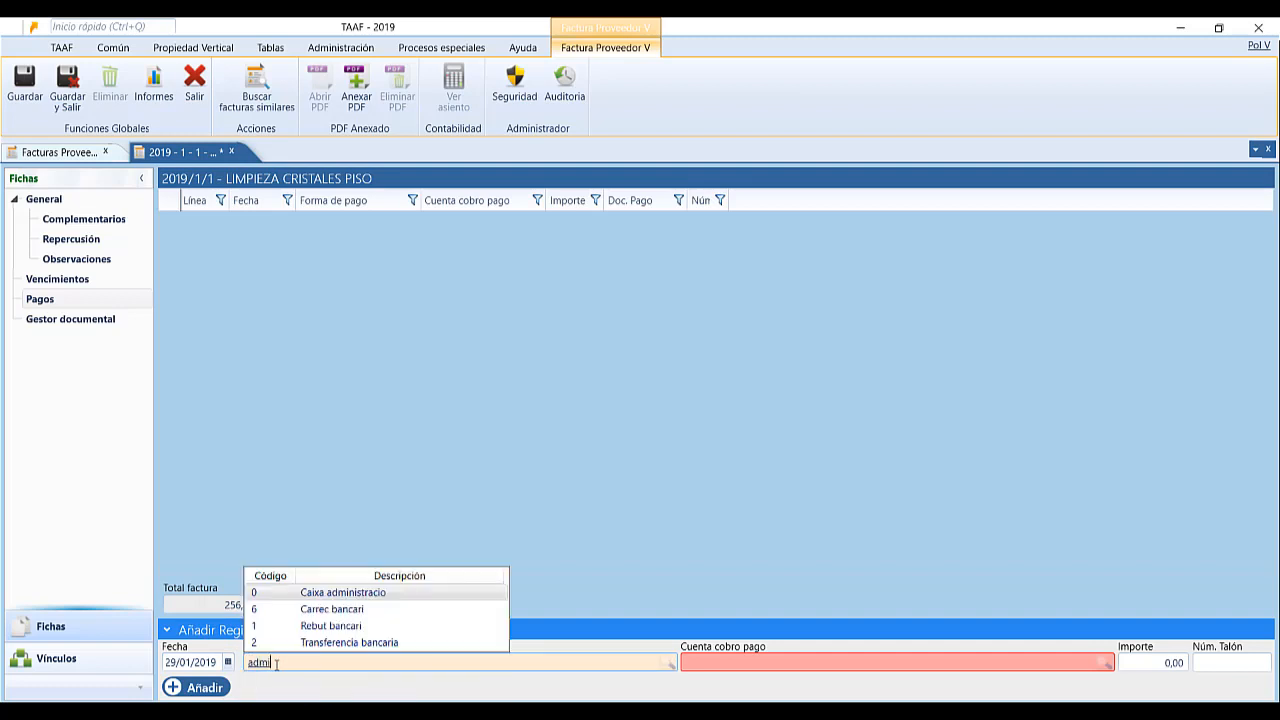
key("Tab")
Pay 256,52 € into the Caja account and add the payment line.
type("ca")
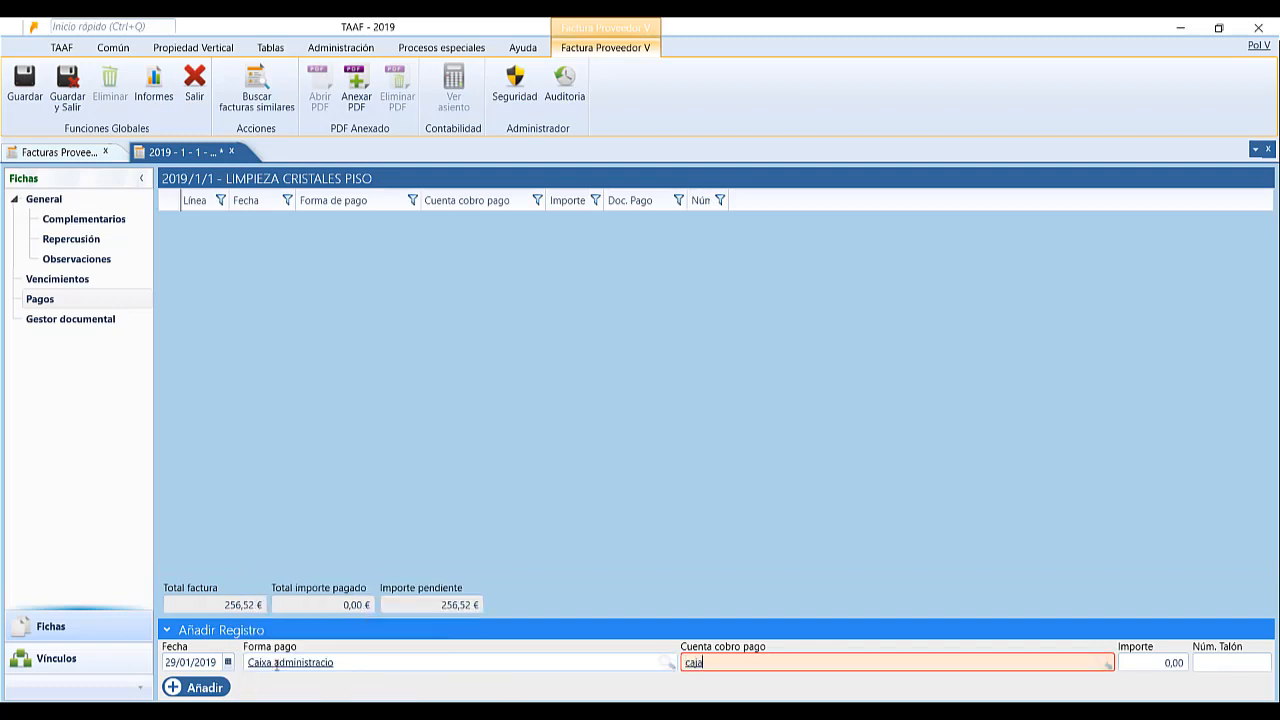
type("ja")
key("Tab")
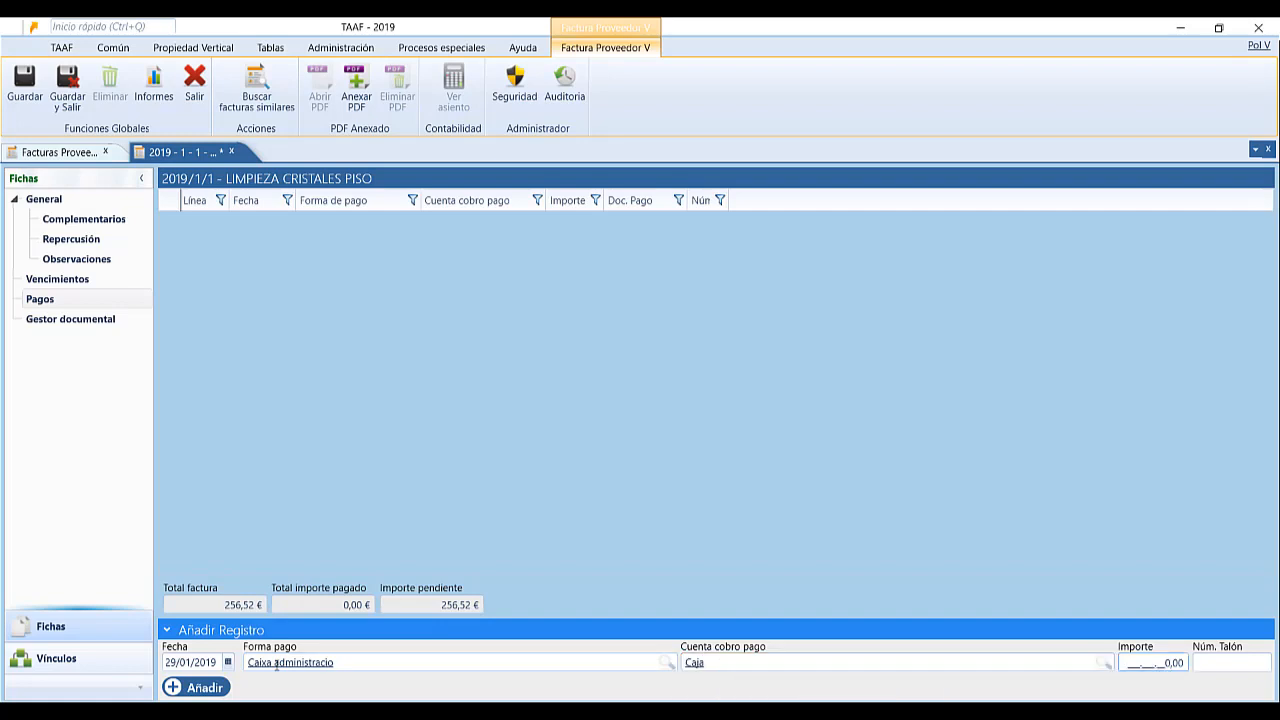
type("212")
key("BackSpace")
key("BackSpace")
key("BackSpace")
type("256,52")
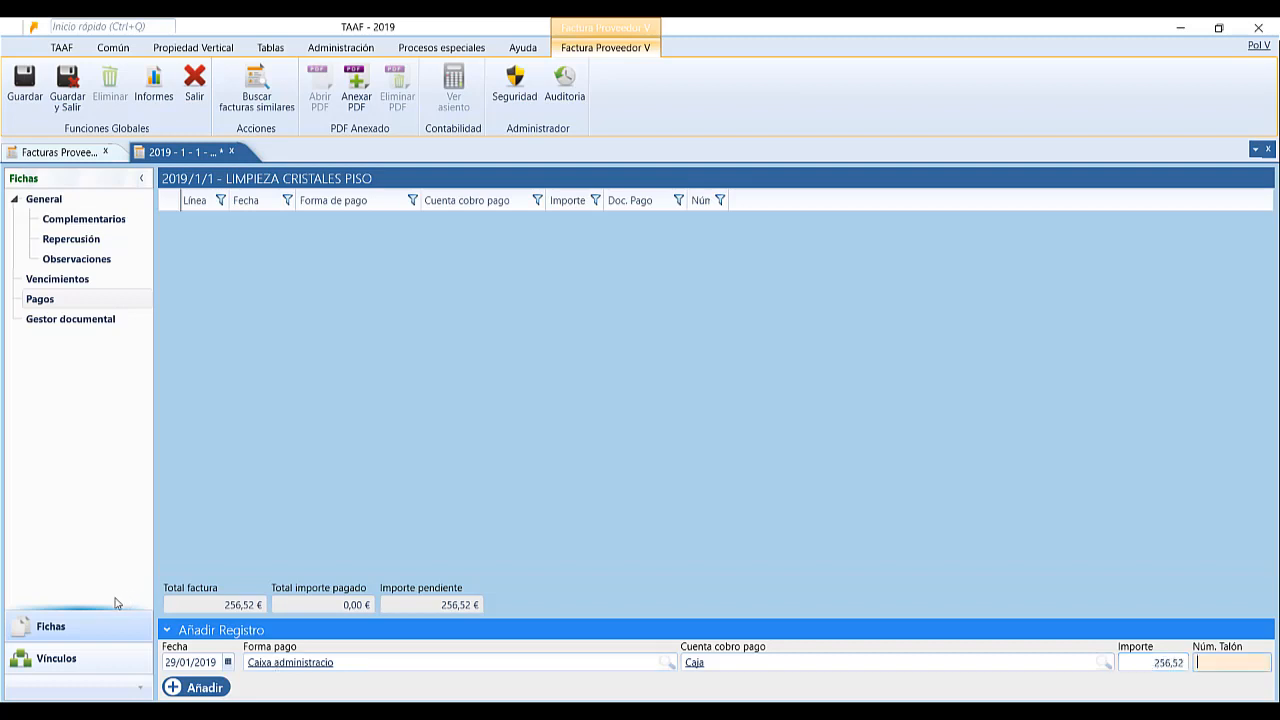
left_click(212, 689)
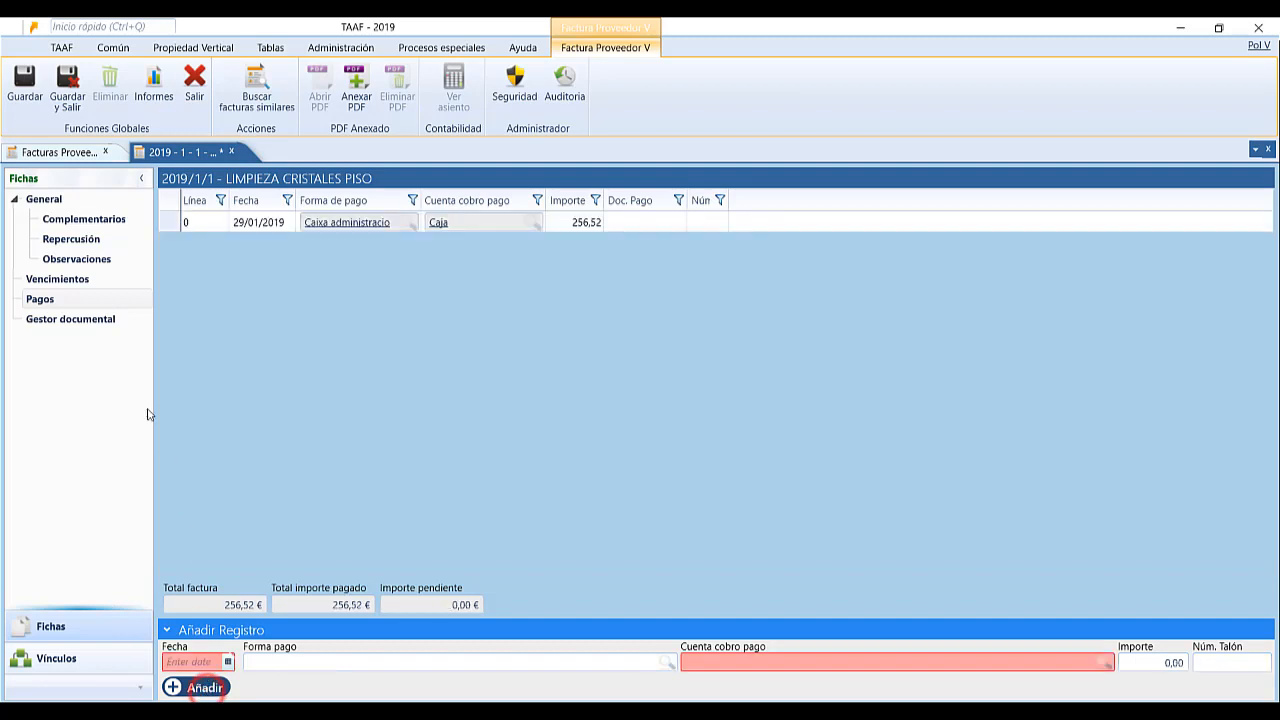
left_click(84, 326)
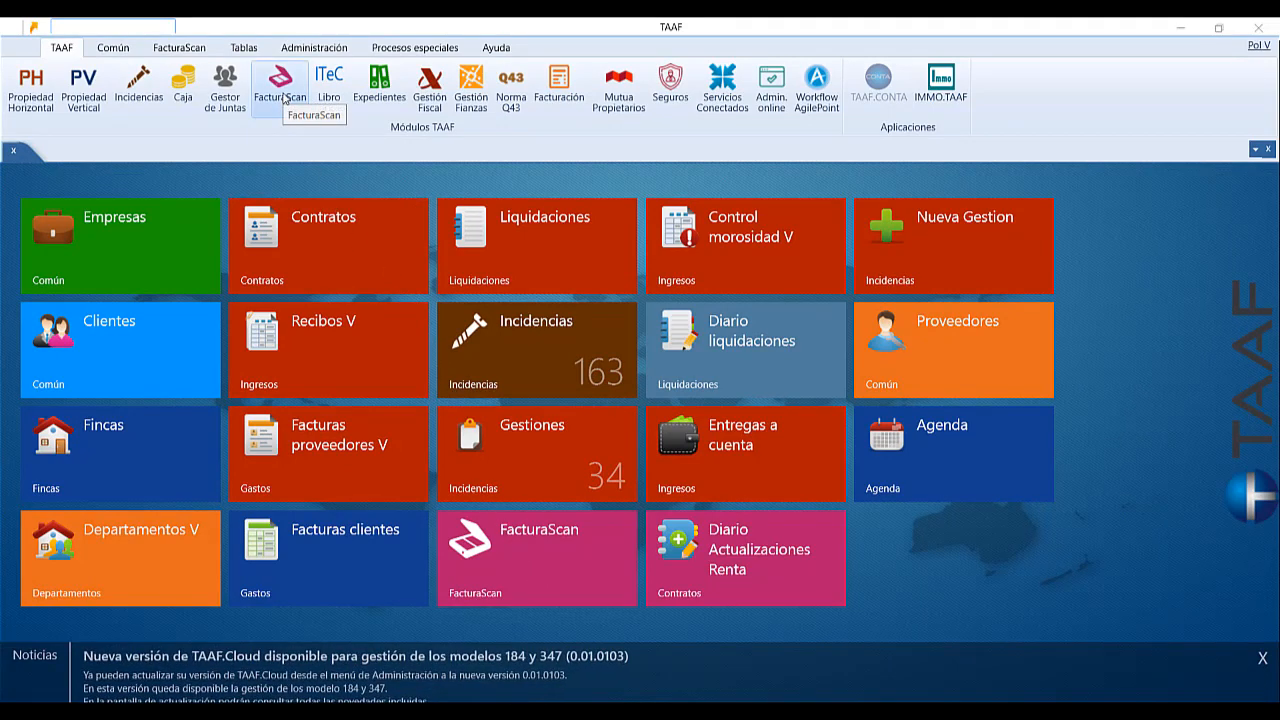
Open FacturaScan and create a new Imputación directa invoice record.
left_click(283, 97)
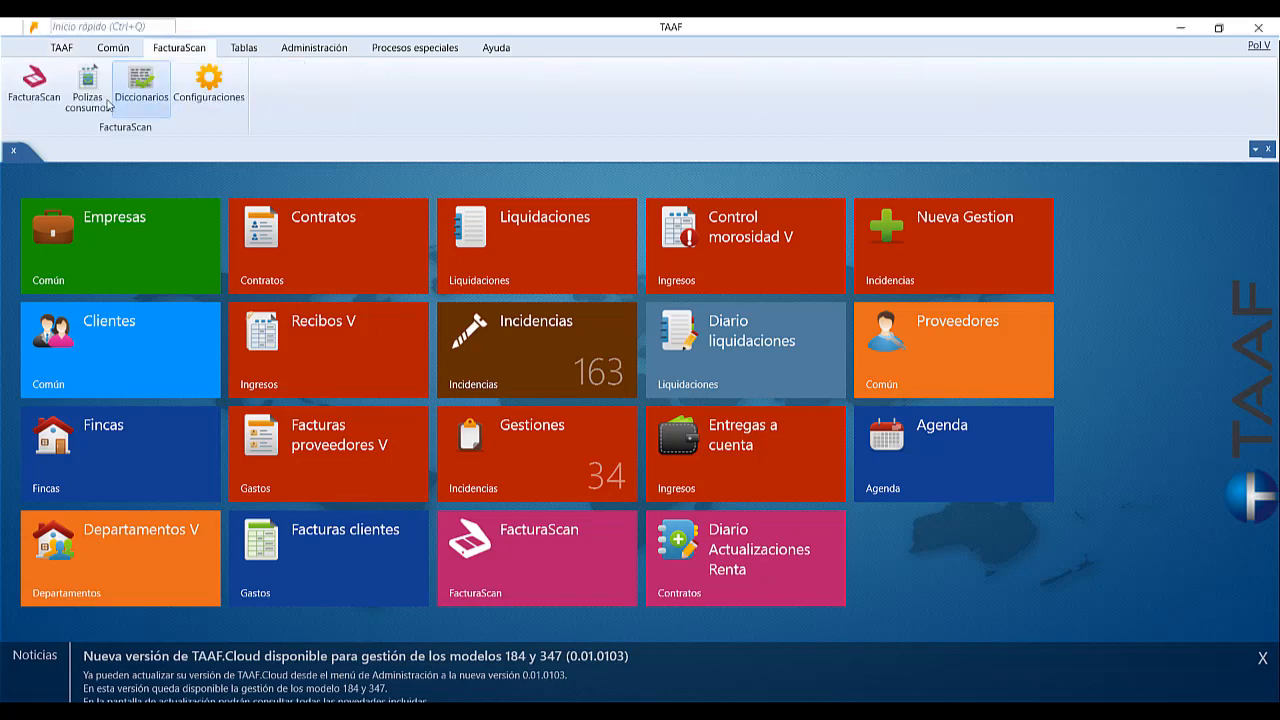
left_click(38, 96)
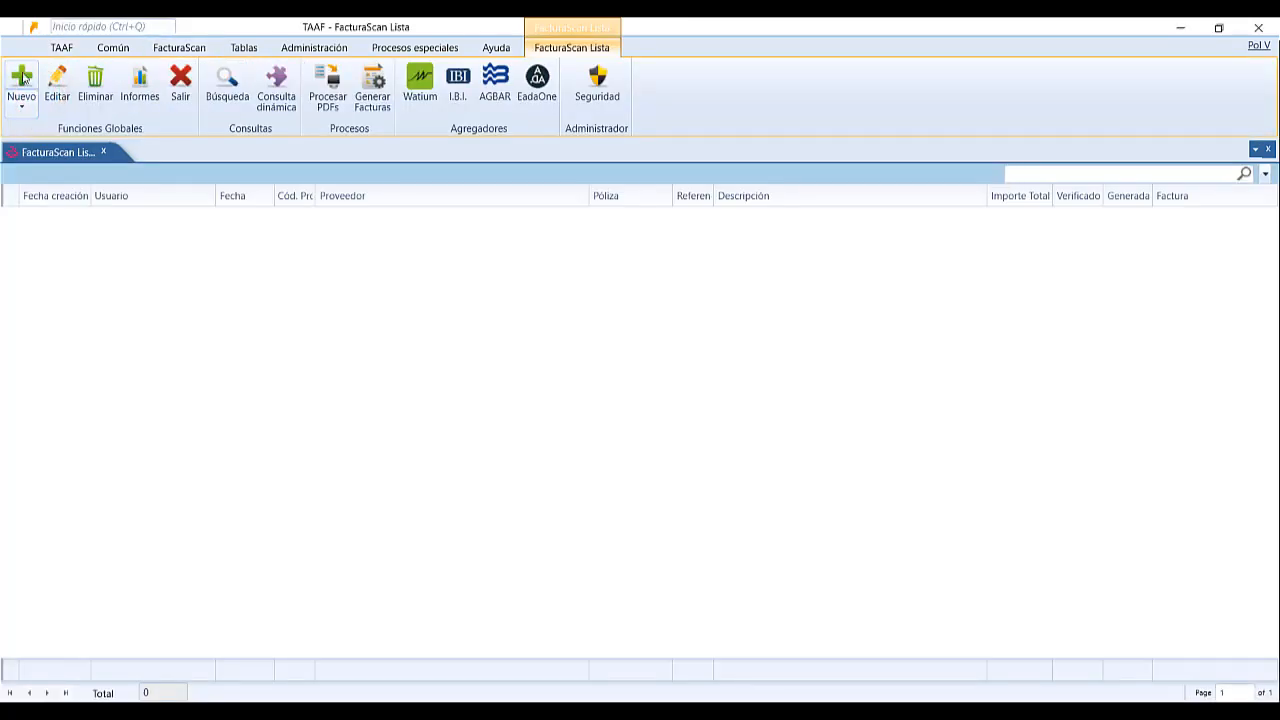
left_click(21, 101)
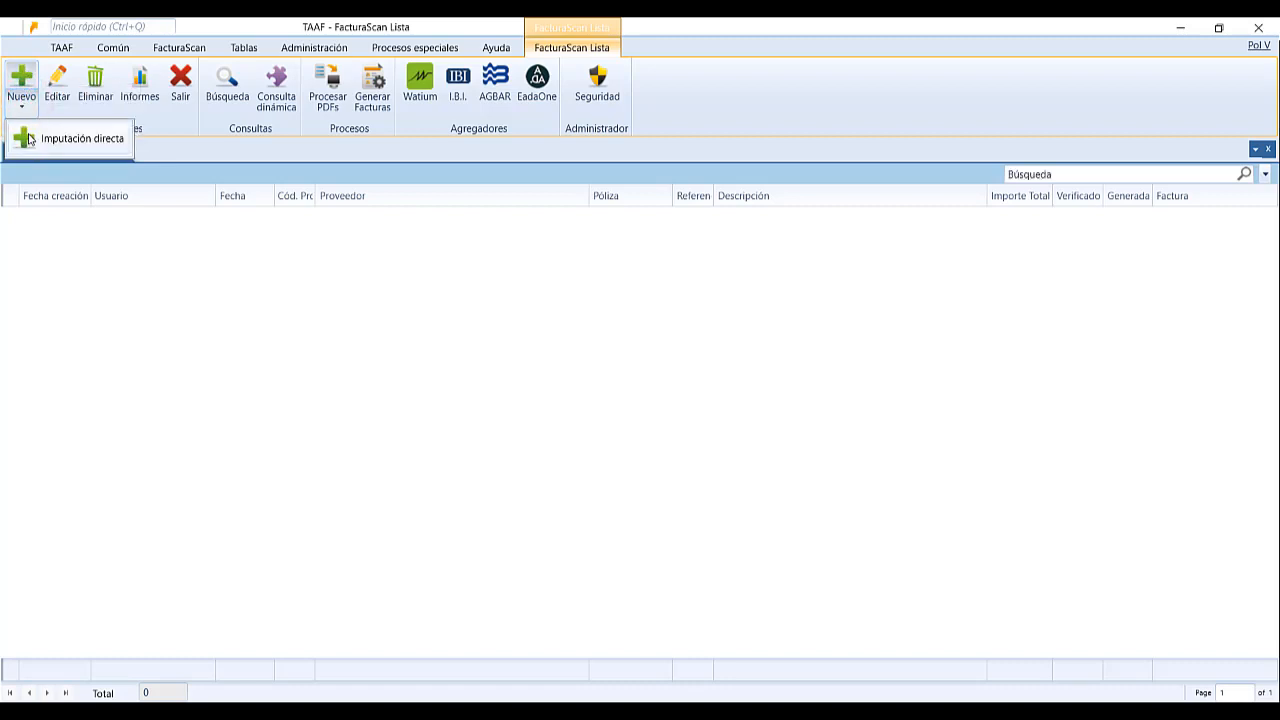
left_click(24, 80)
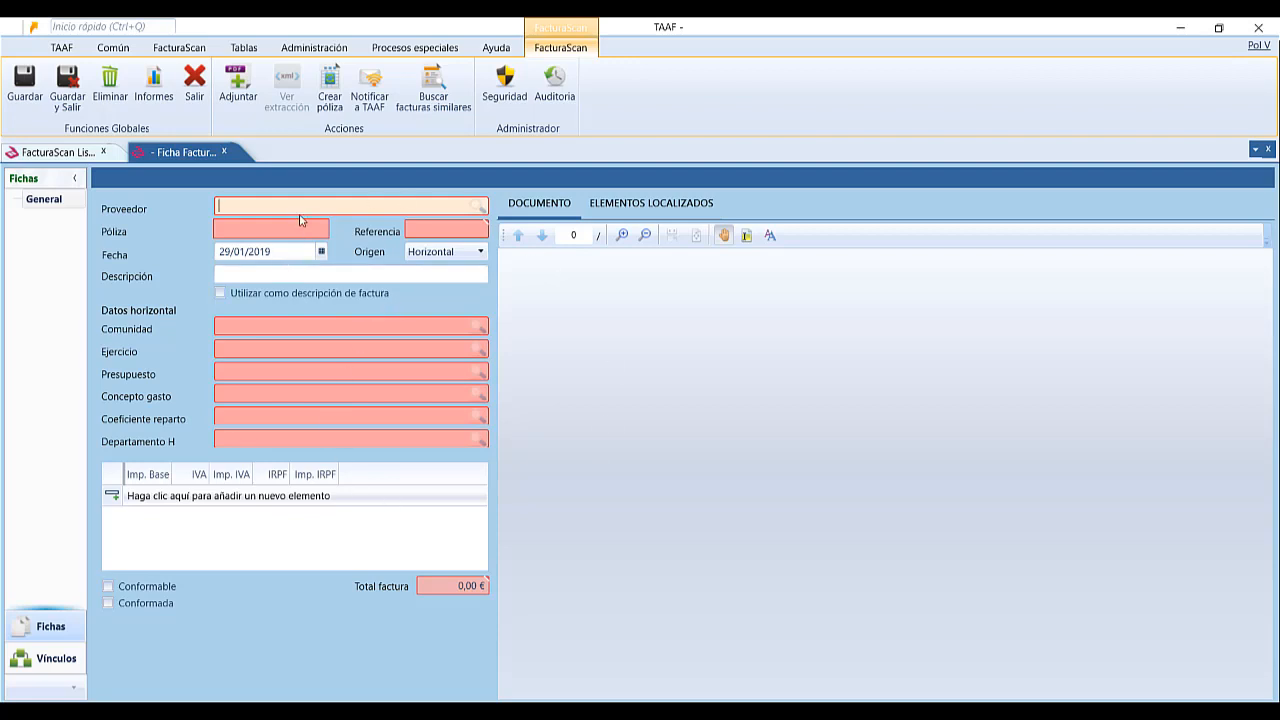
left_click(238, 84)
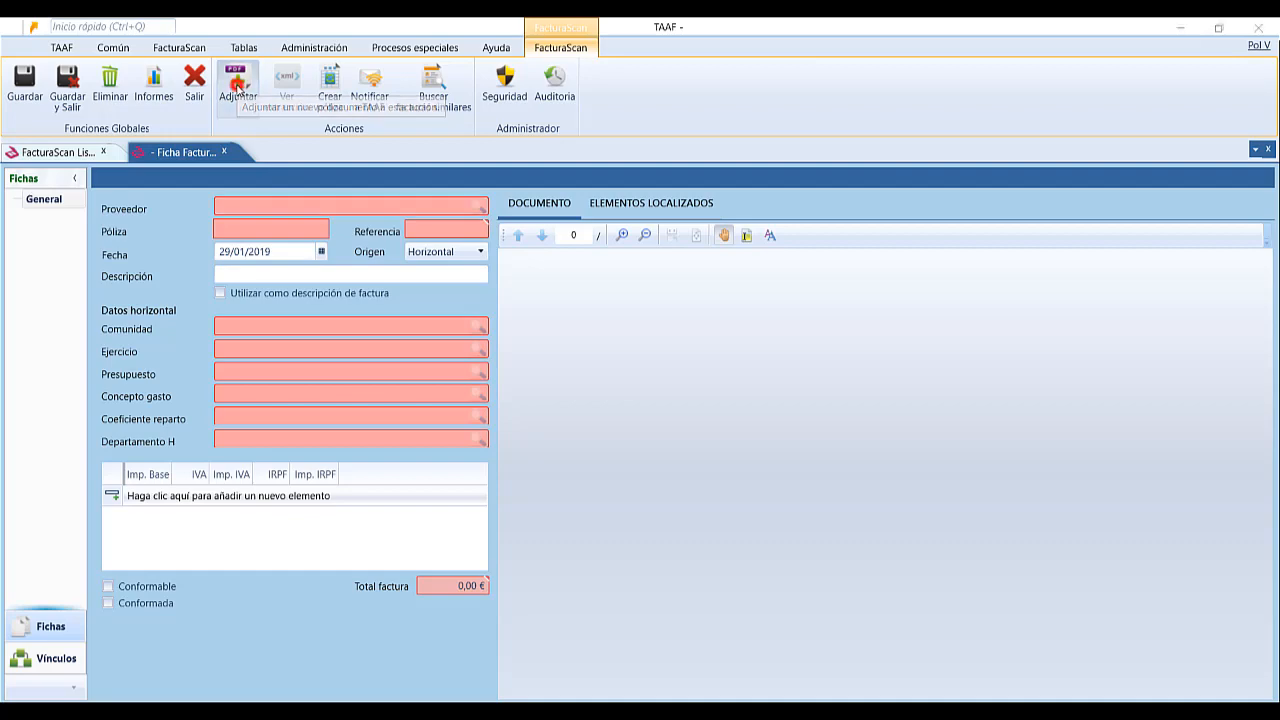
left_click(229, 222)
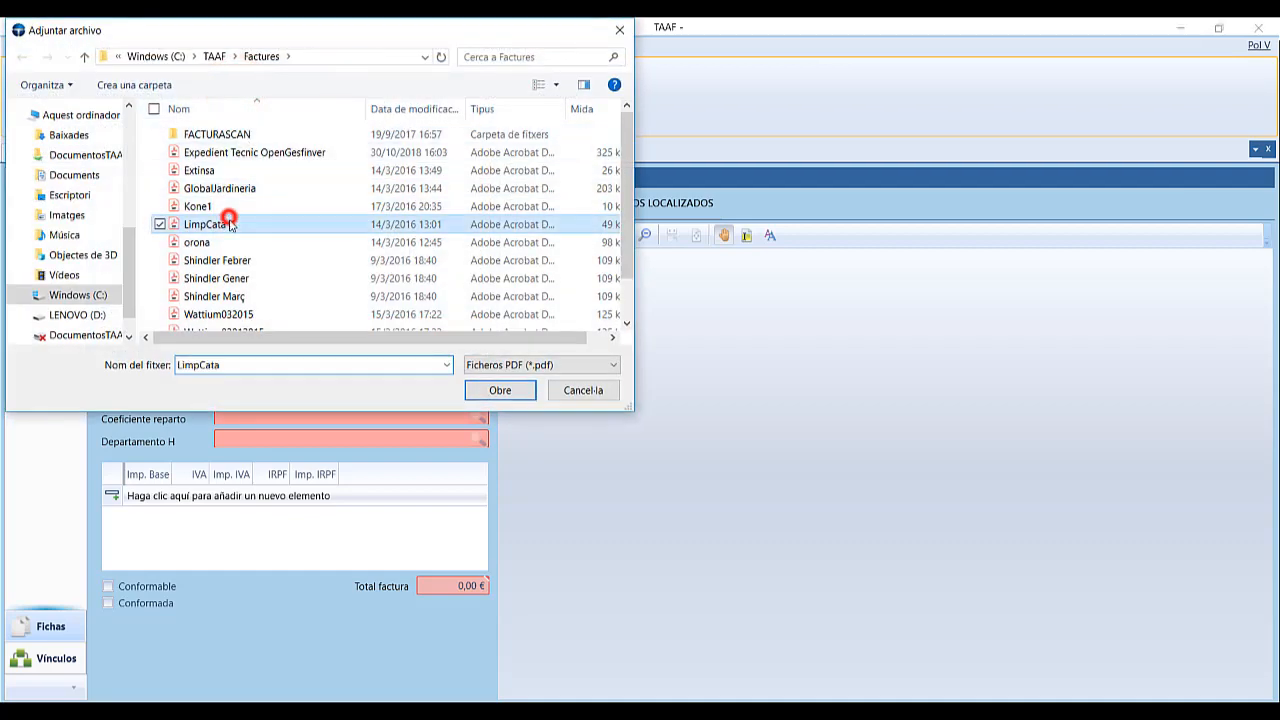
left_click(515, 392)
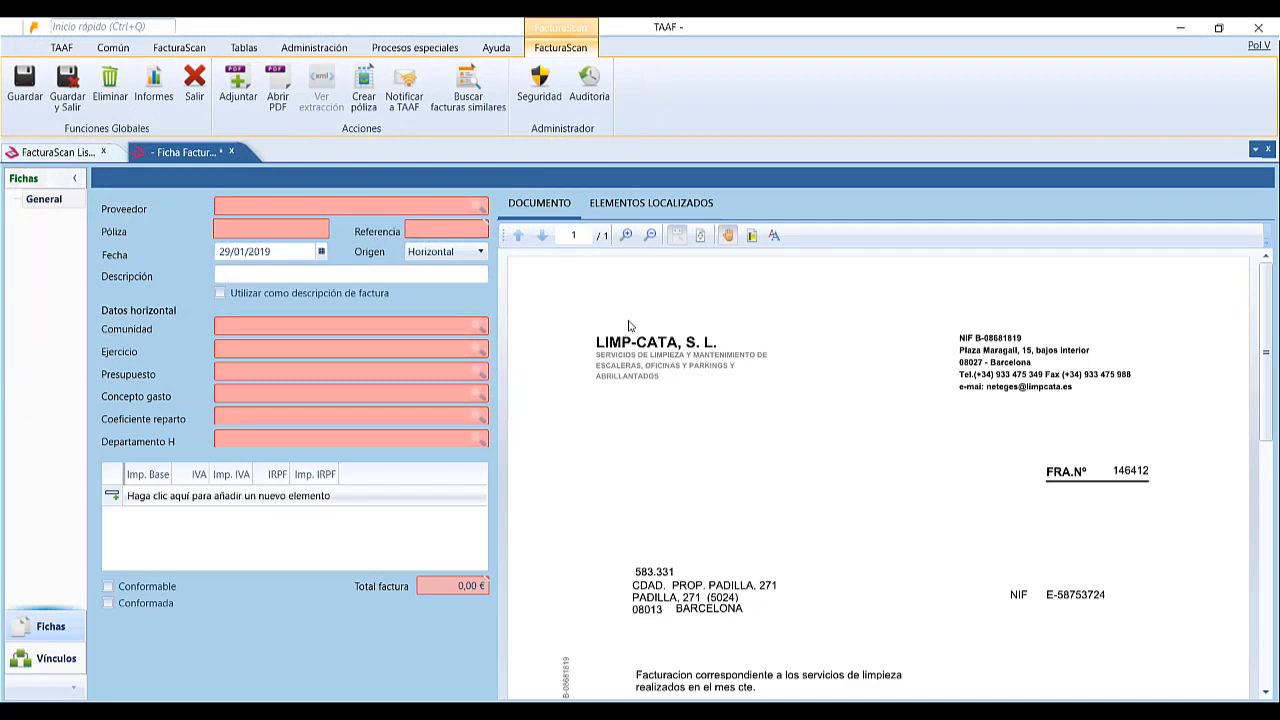
left_click(328, 207)
type("l")
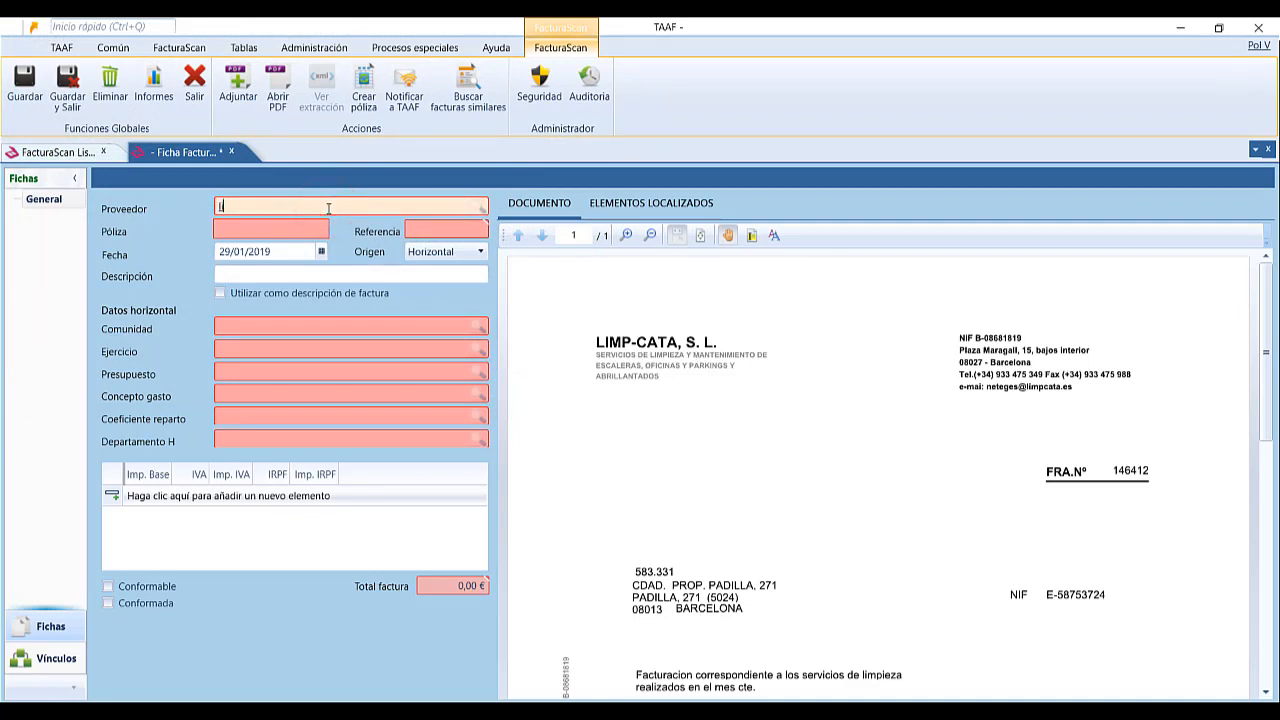
type("imp")
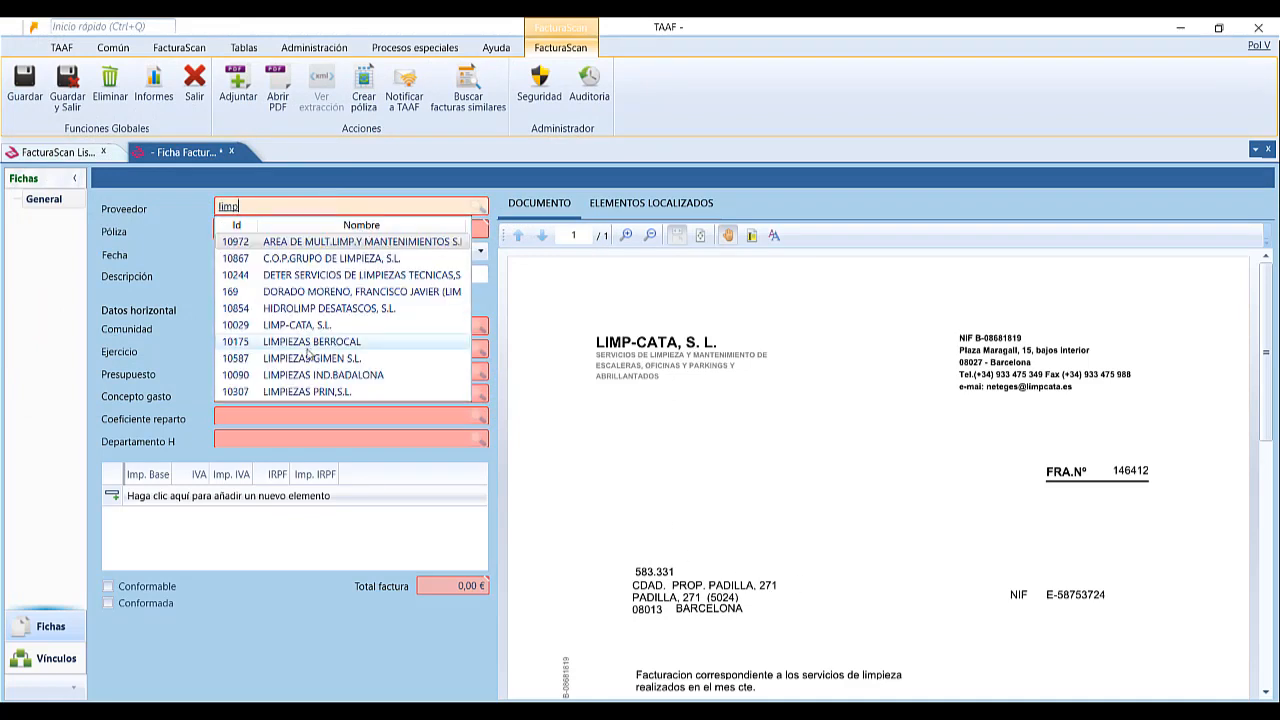
left_click(318, 327)
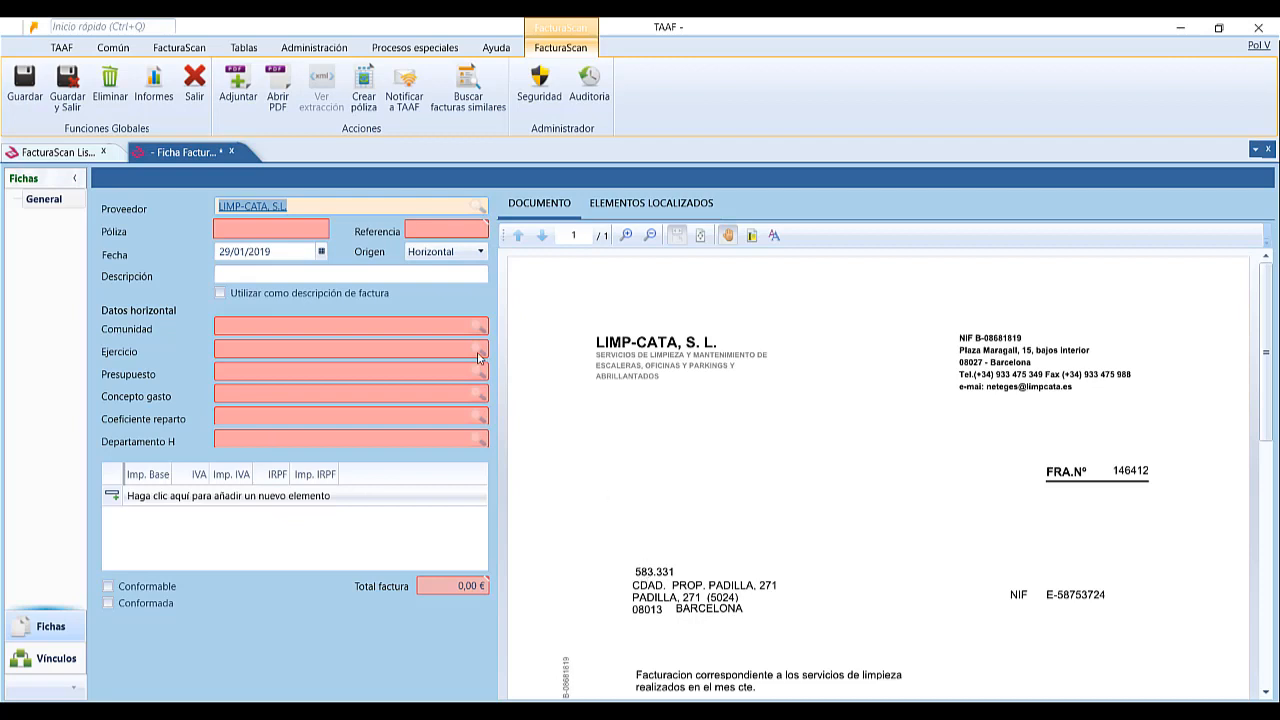
left_click(283, 232)
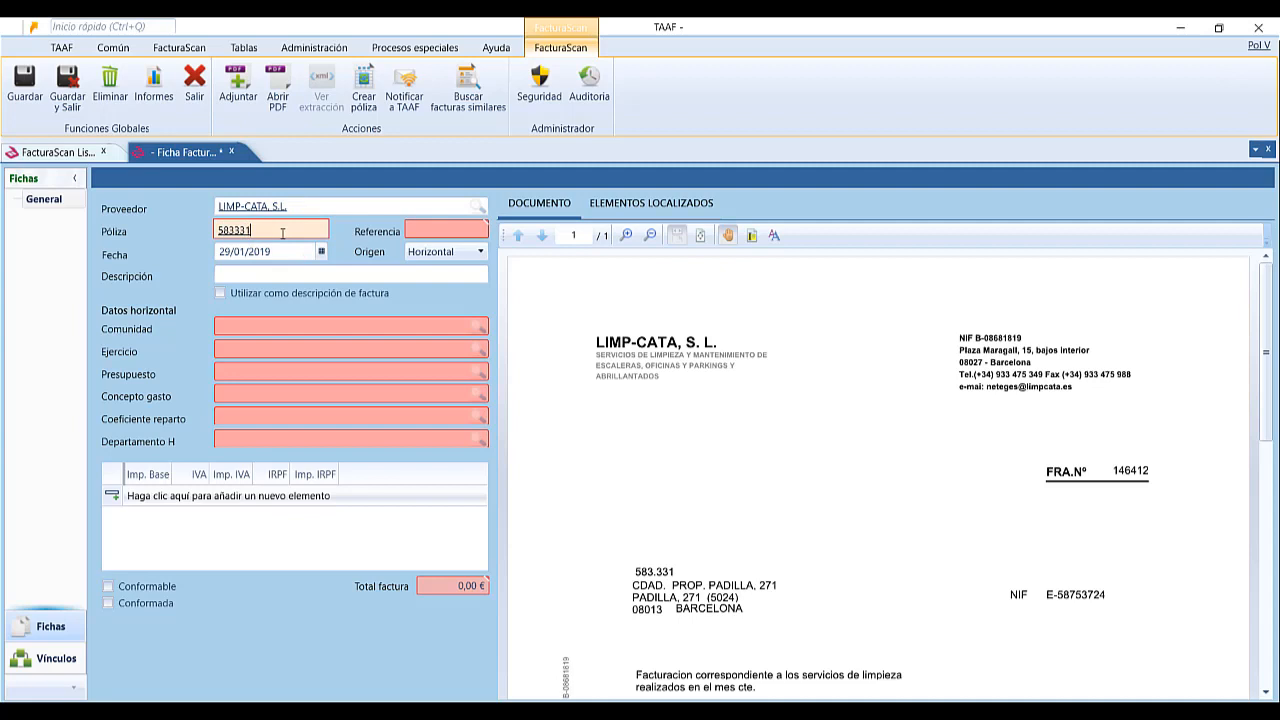
key("Tab")
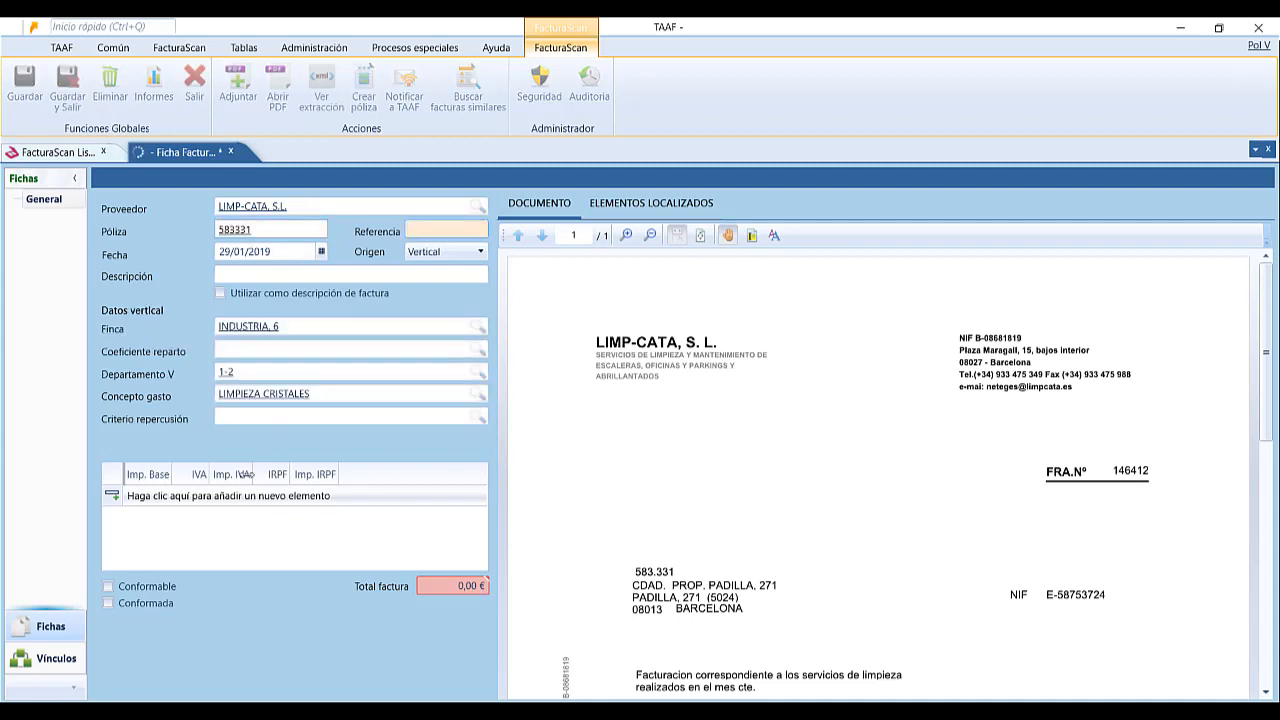
Add a 256,90 base line at 21% IVA (310,85 € total), then save and close the entry.
scroll(1035, 519, "down", 6)
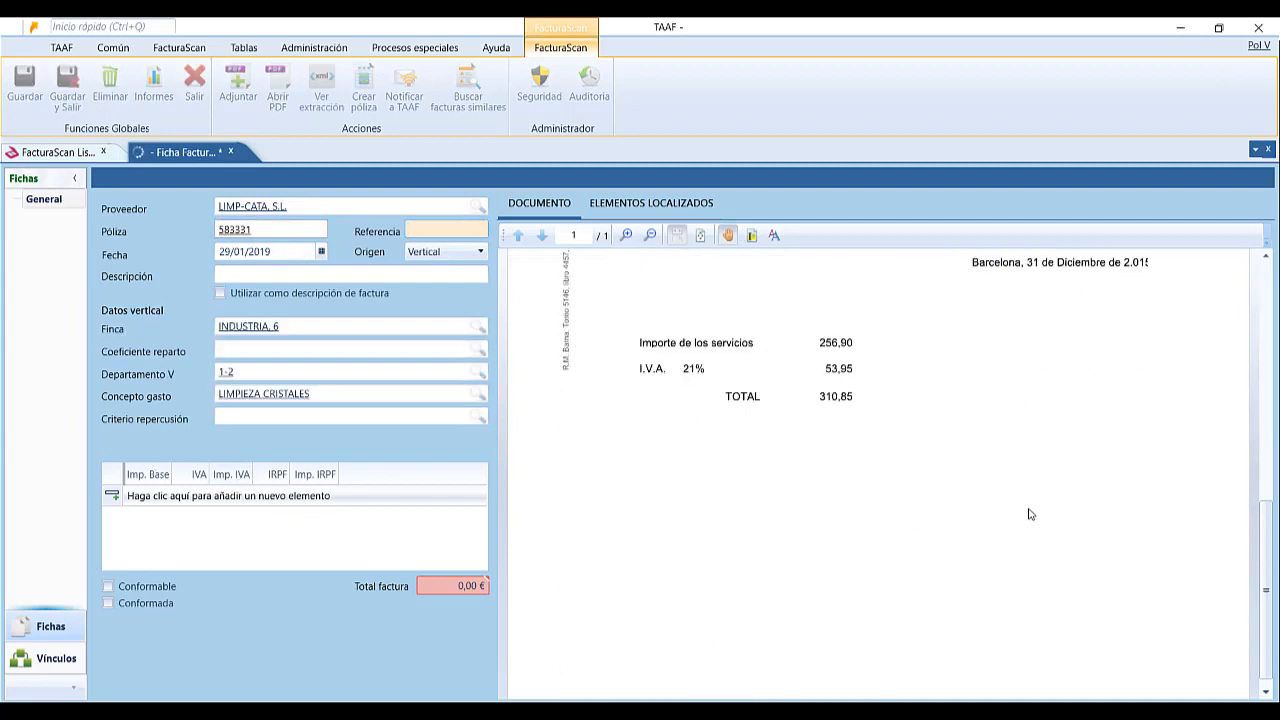
left_click(180, 495)
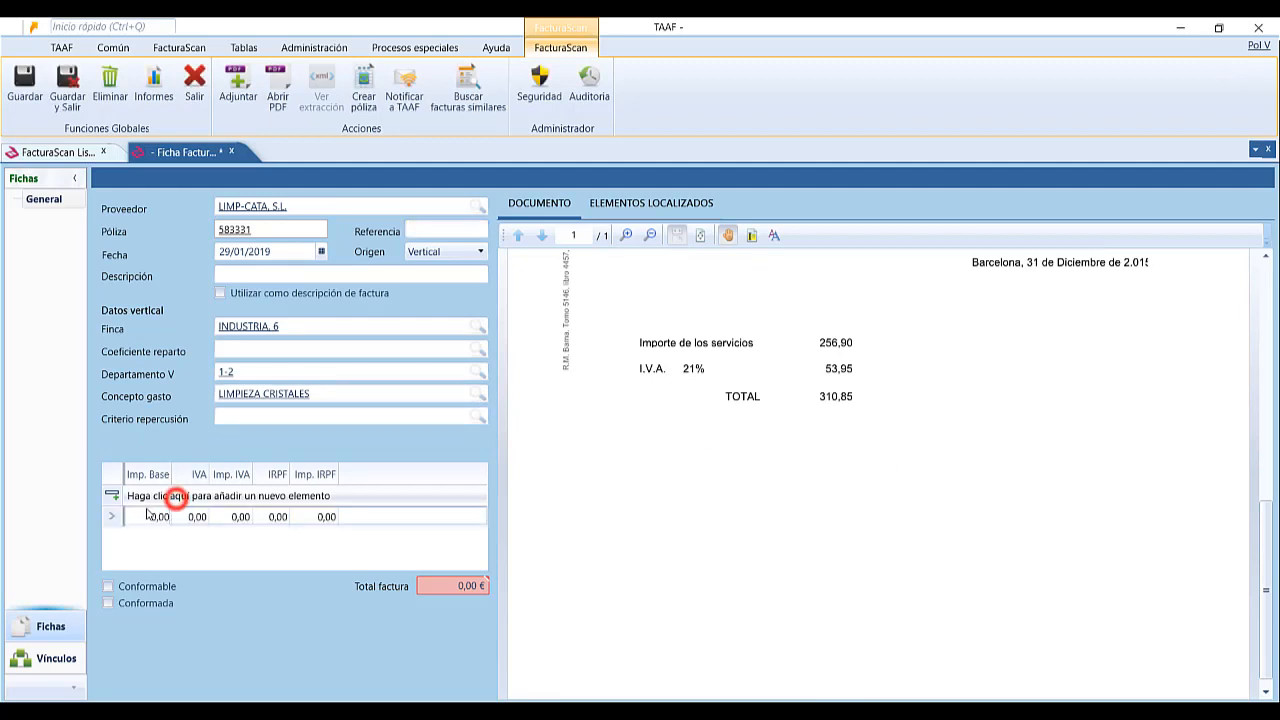
left_click(143, 515)
type("2")
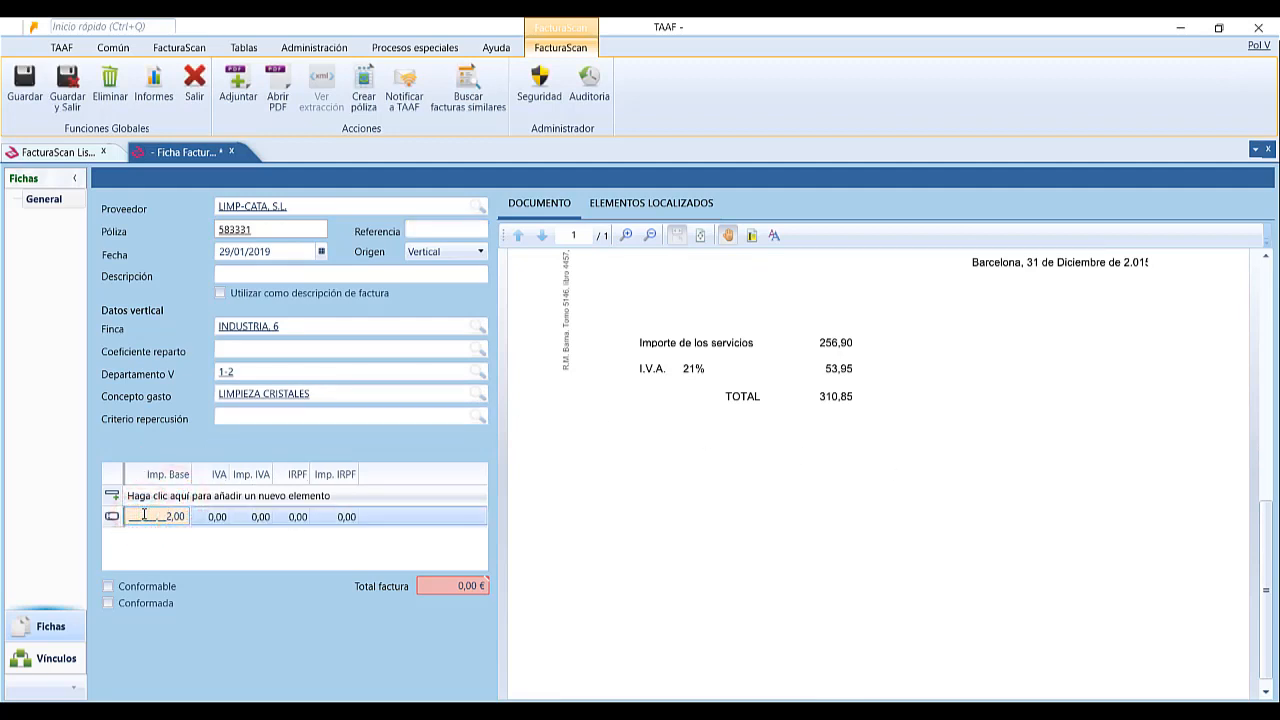
type("56")
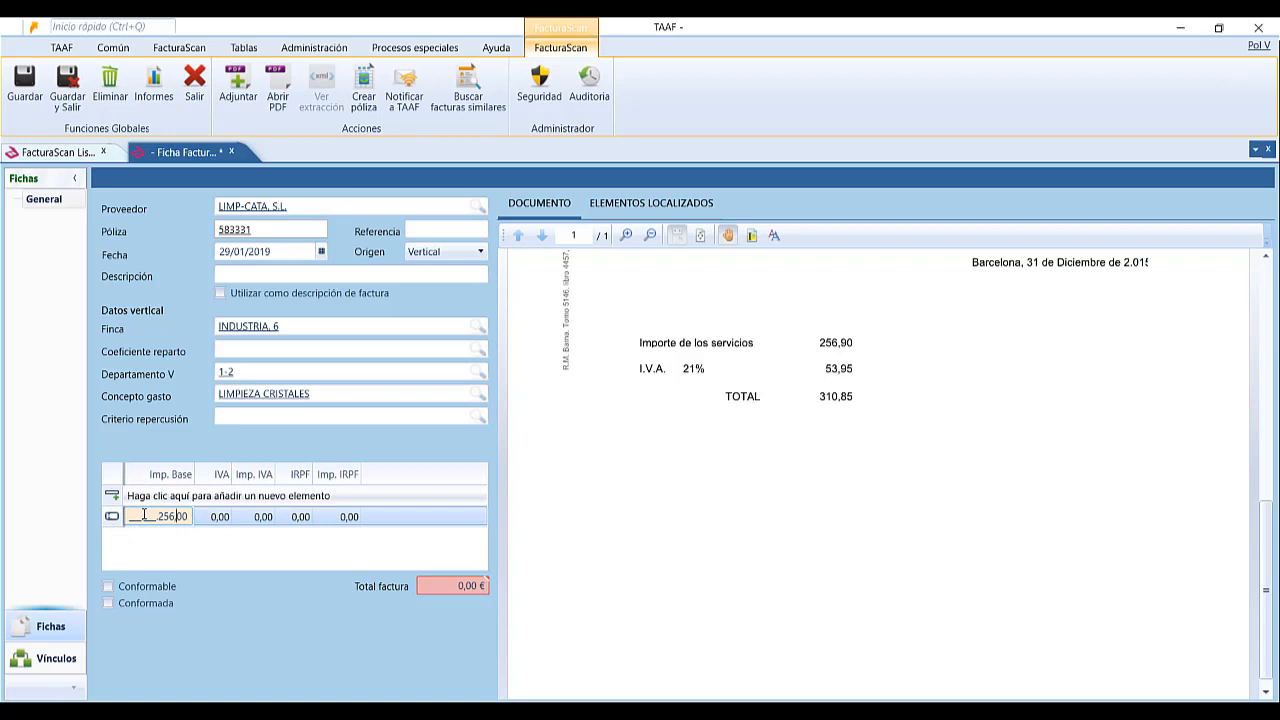
type(",9")
key("Tab")
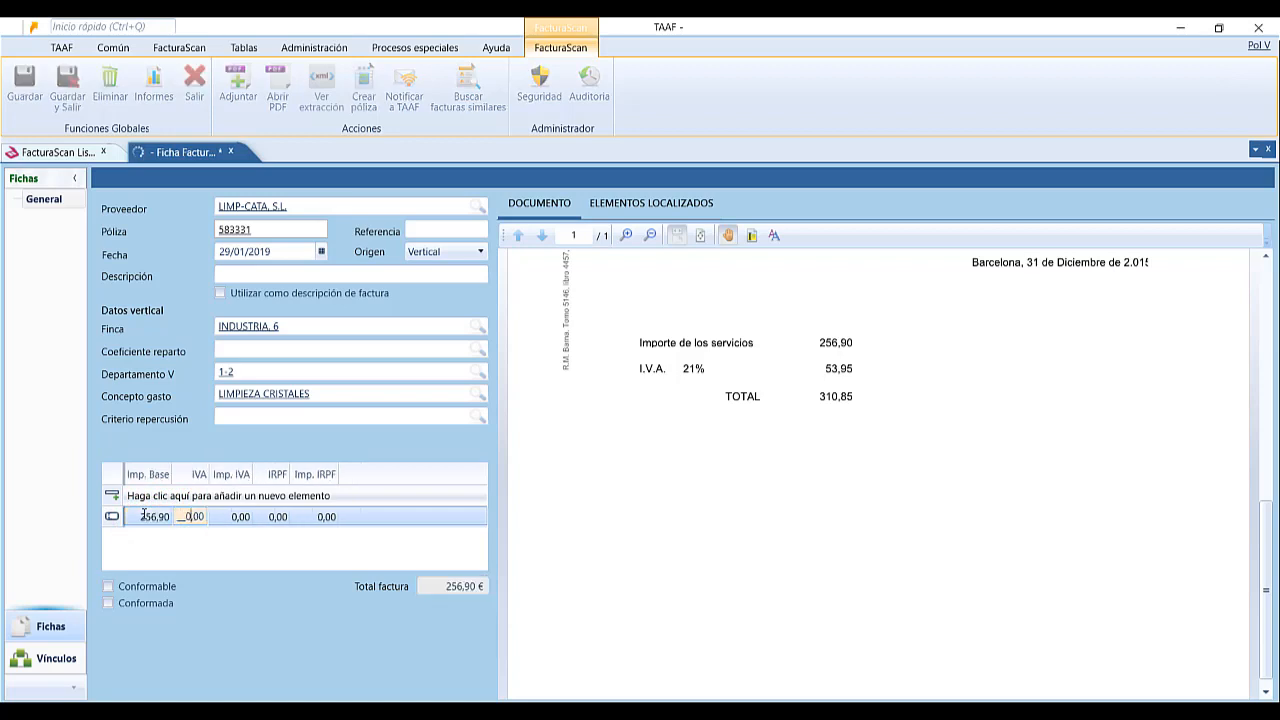
type("21")
key("Tab")
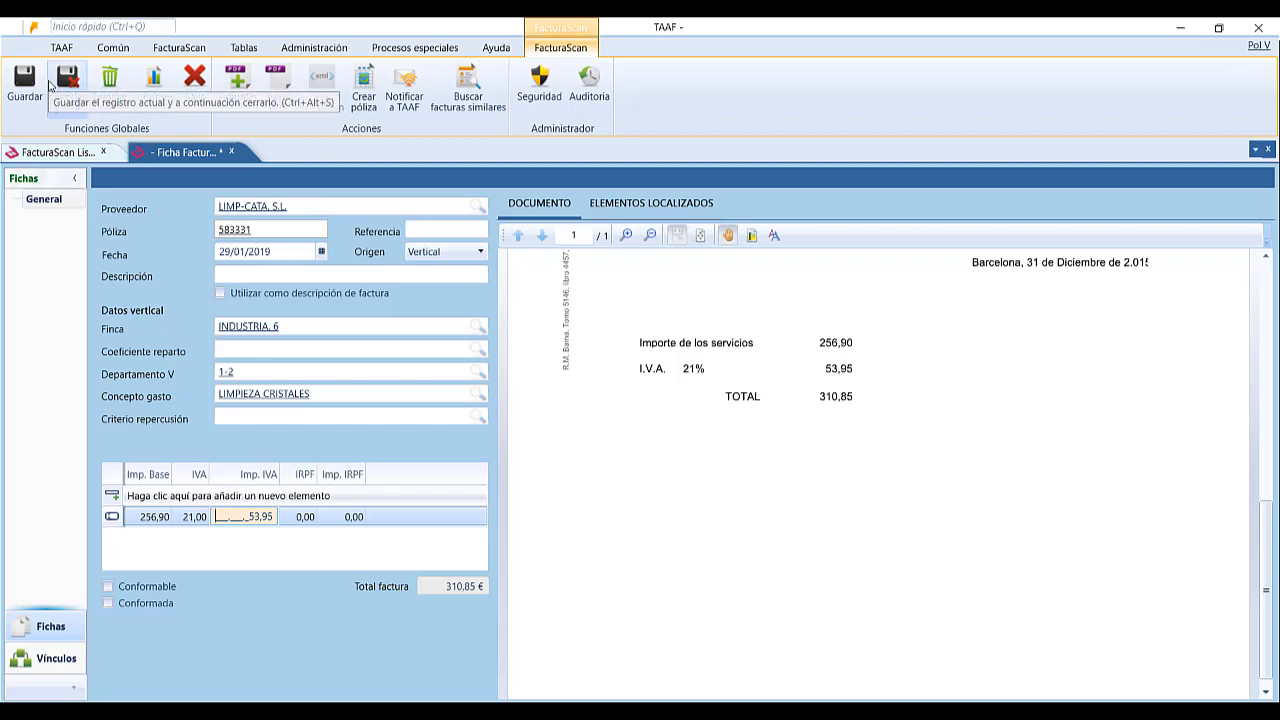
left_click(50, 86)
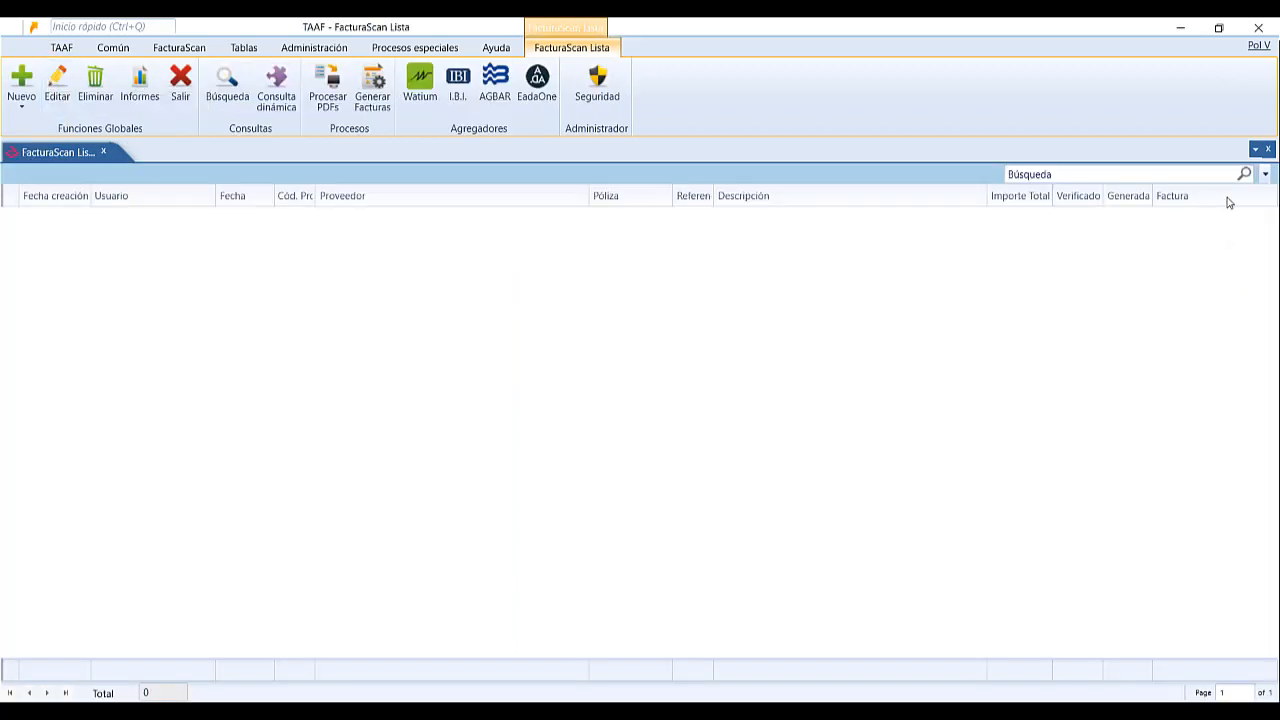
Refresh the list, select the LIMP-CATA, S.L. entry and run Generar Facturas for it.
left_click(1243, 174)
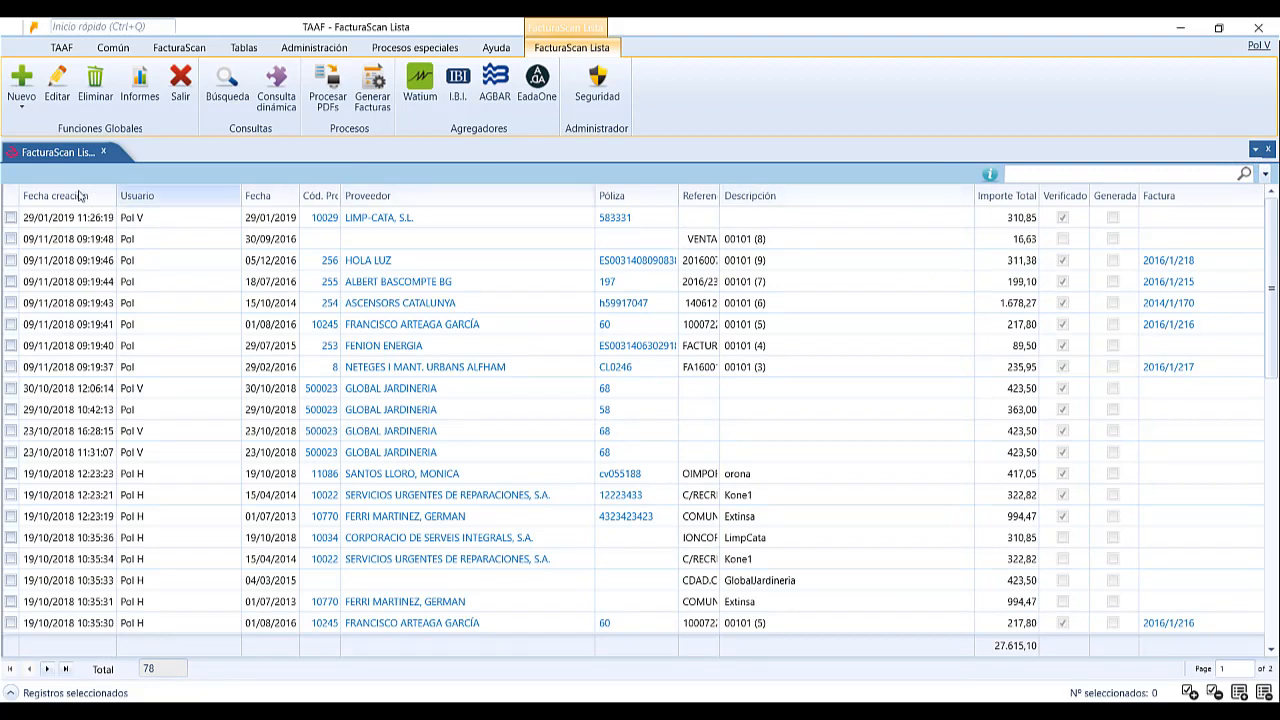
left_click(10, 217)
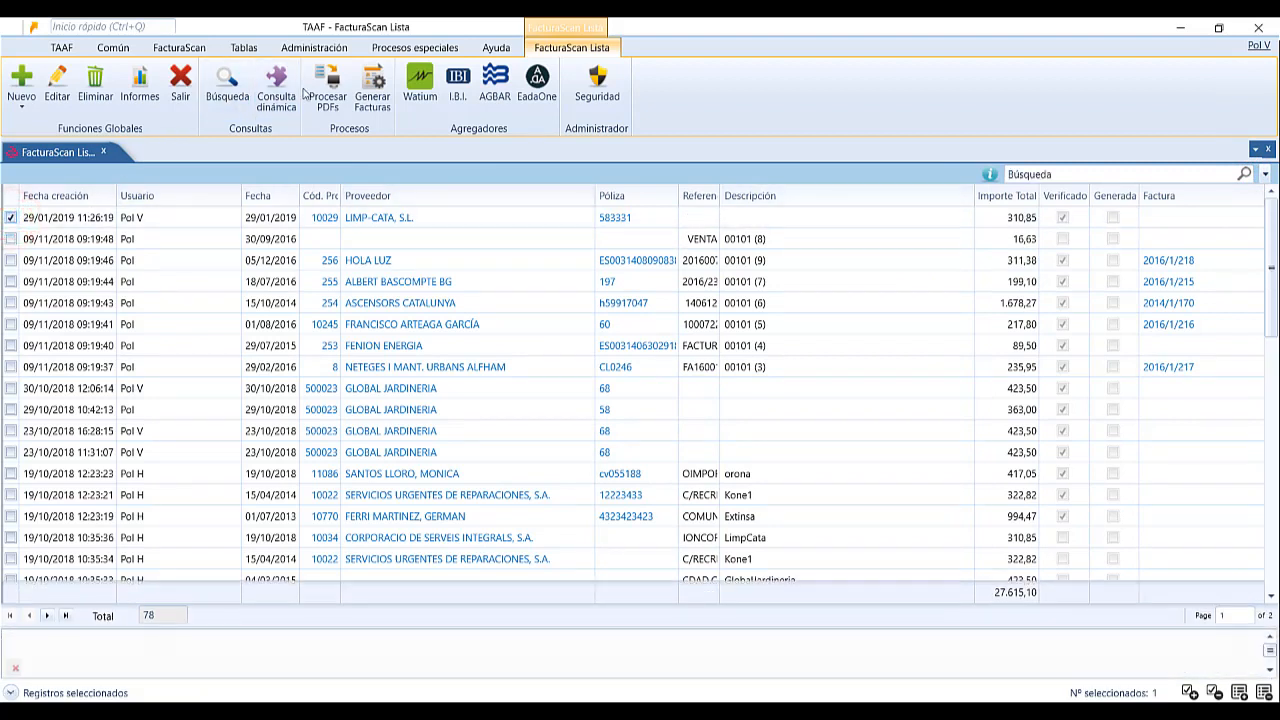
left_click(372, 82)
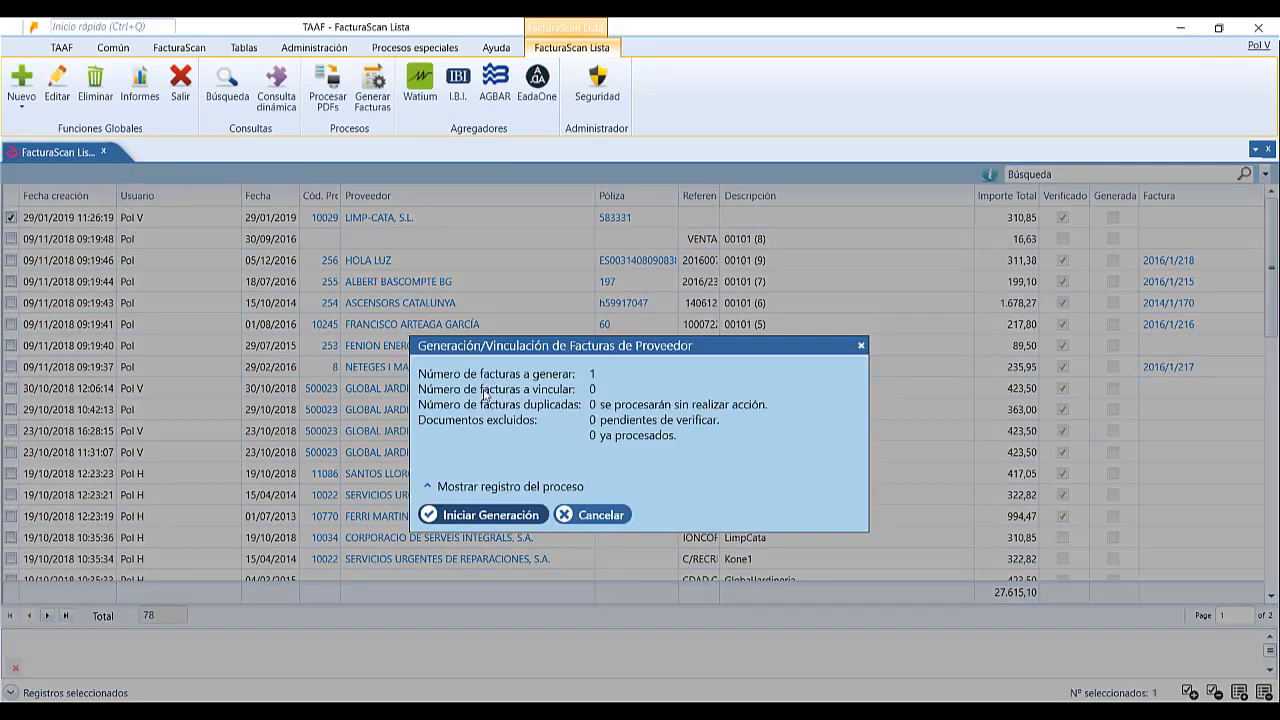
left_click(470, 517)
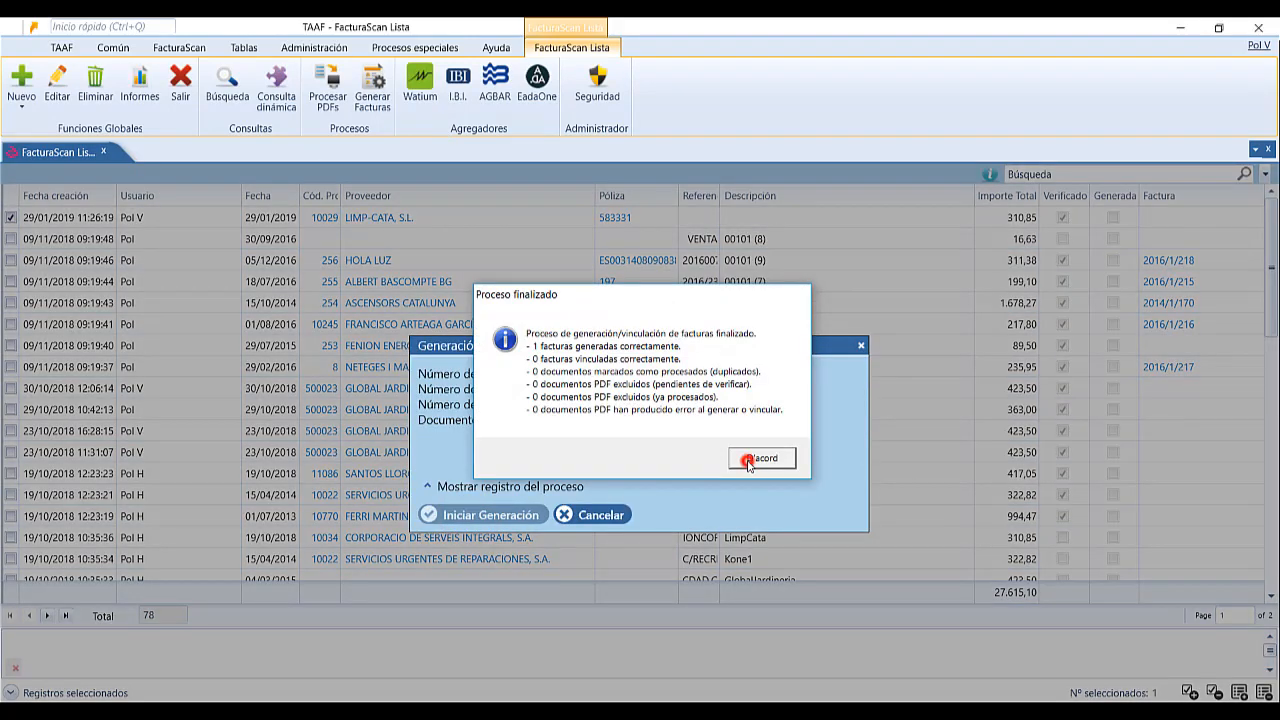
left_click(755, 458)
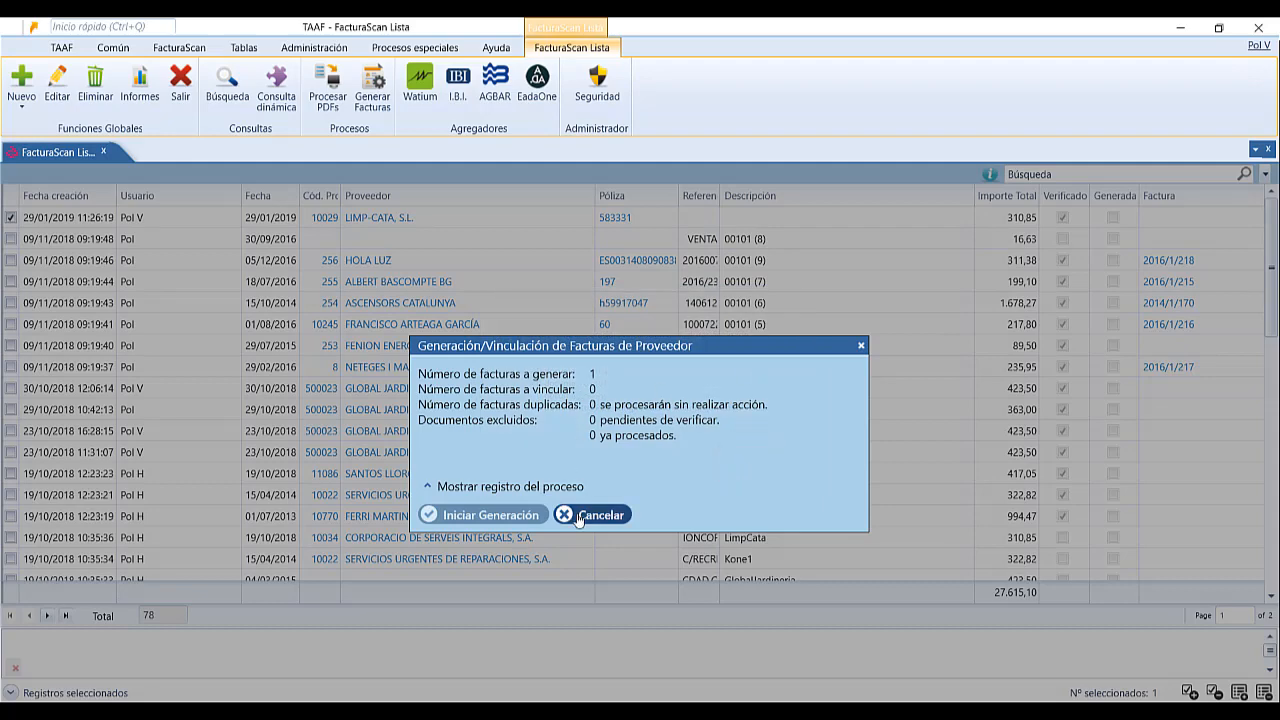
left_click(590, 515)
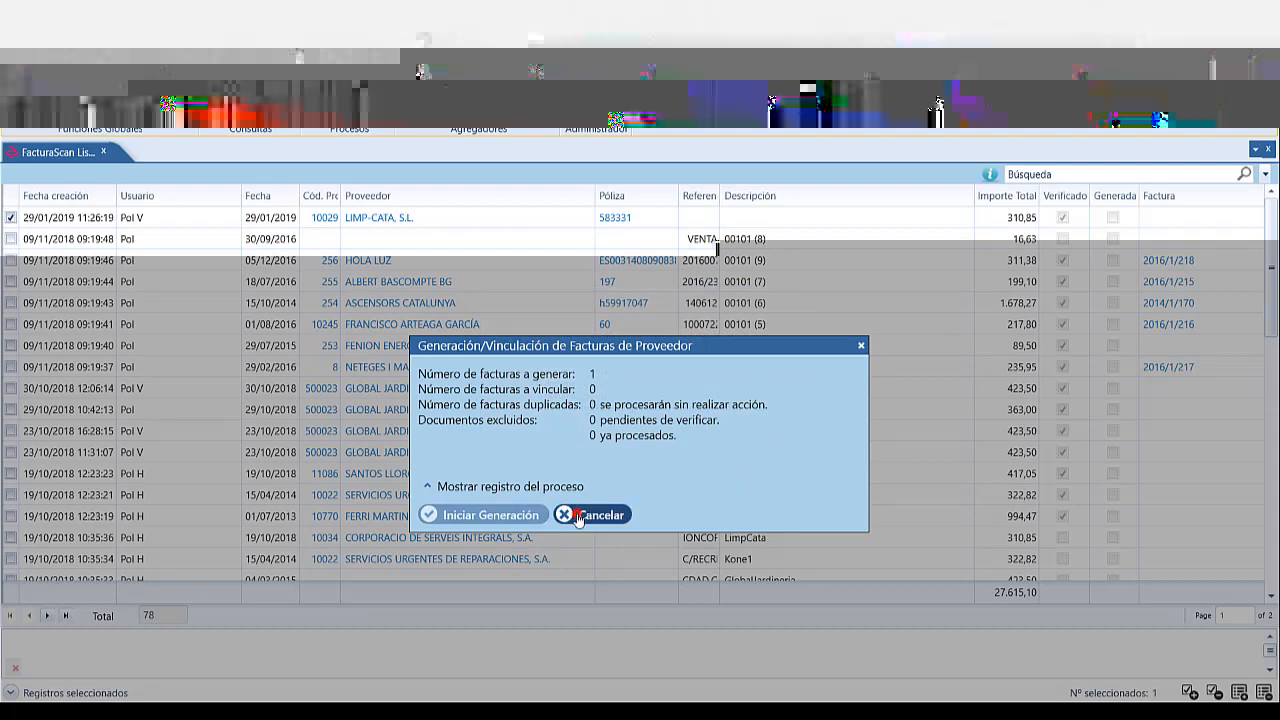